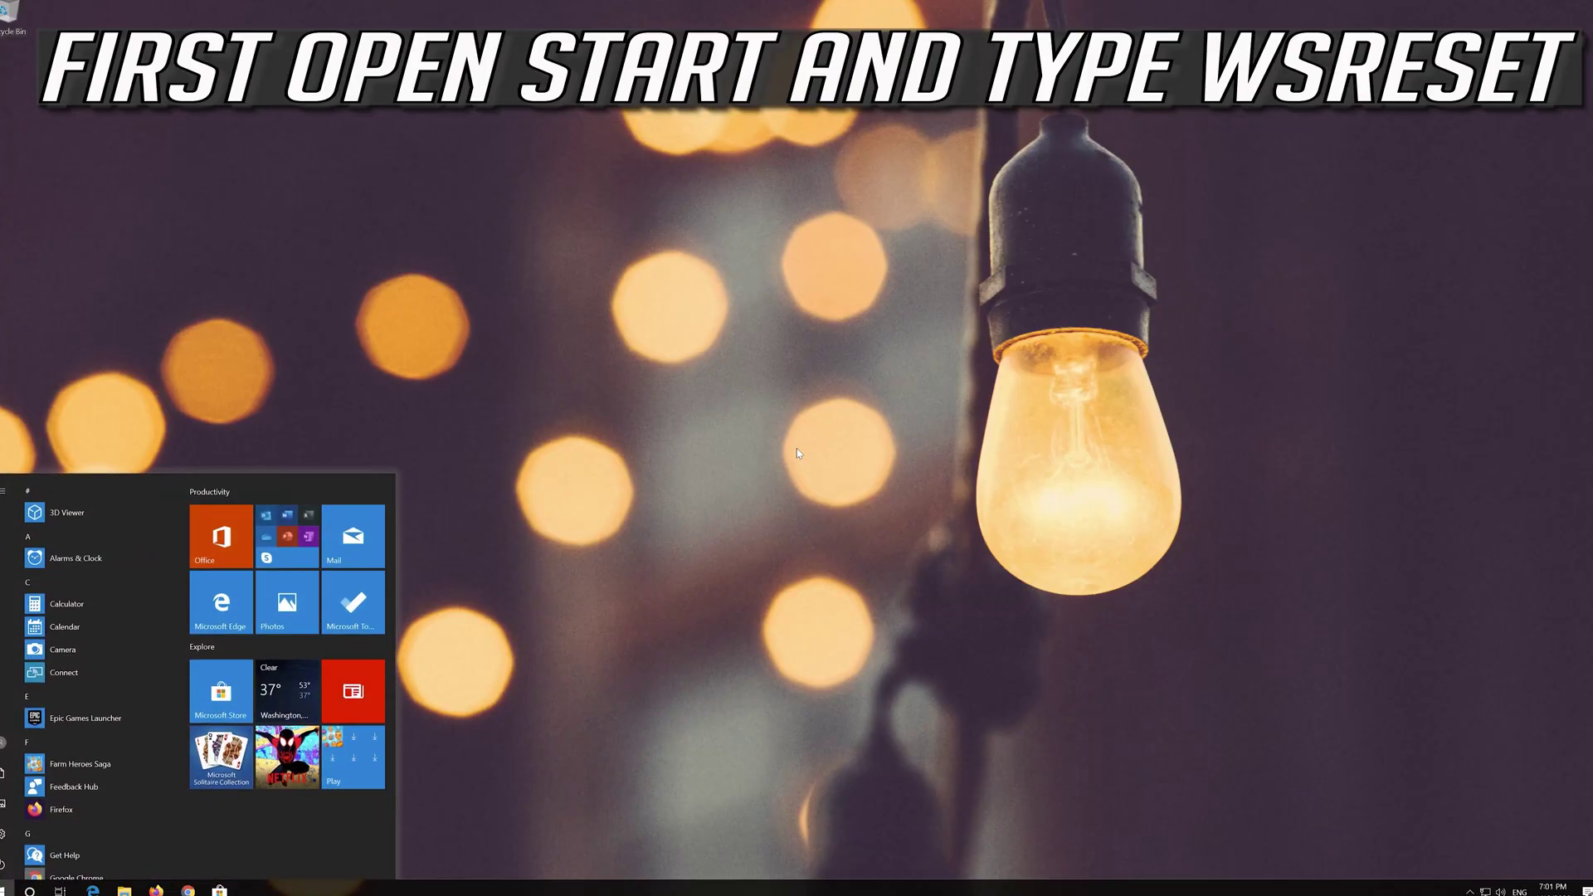
- Run wsreset from Start search to clear the Microsoft Store cache
{"action": "type", "text": "wsrese"}
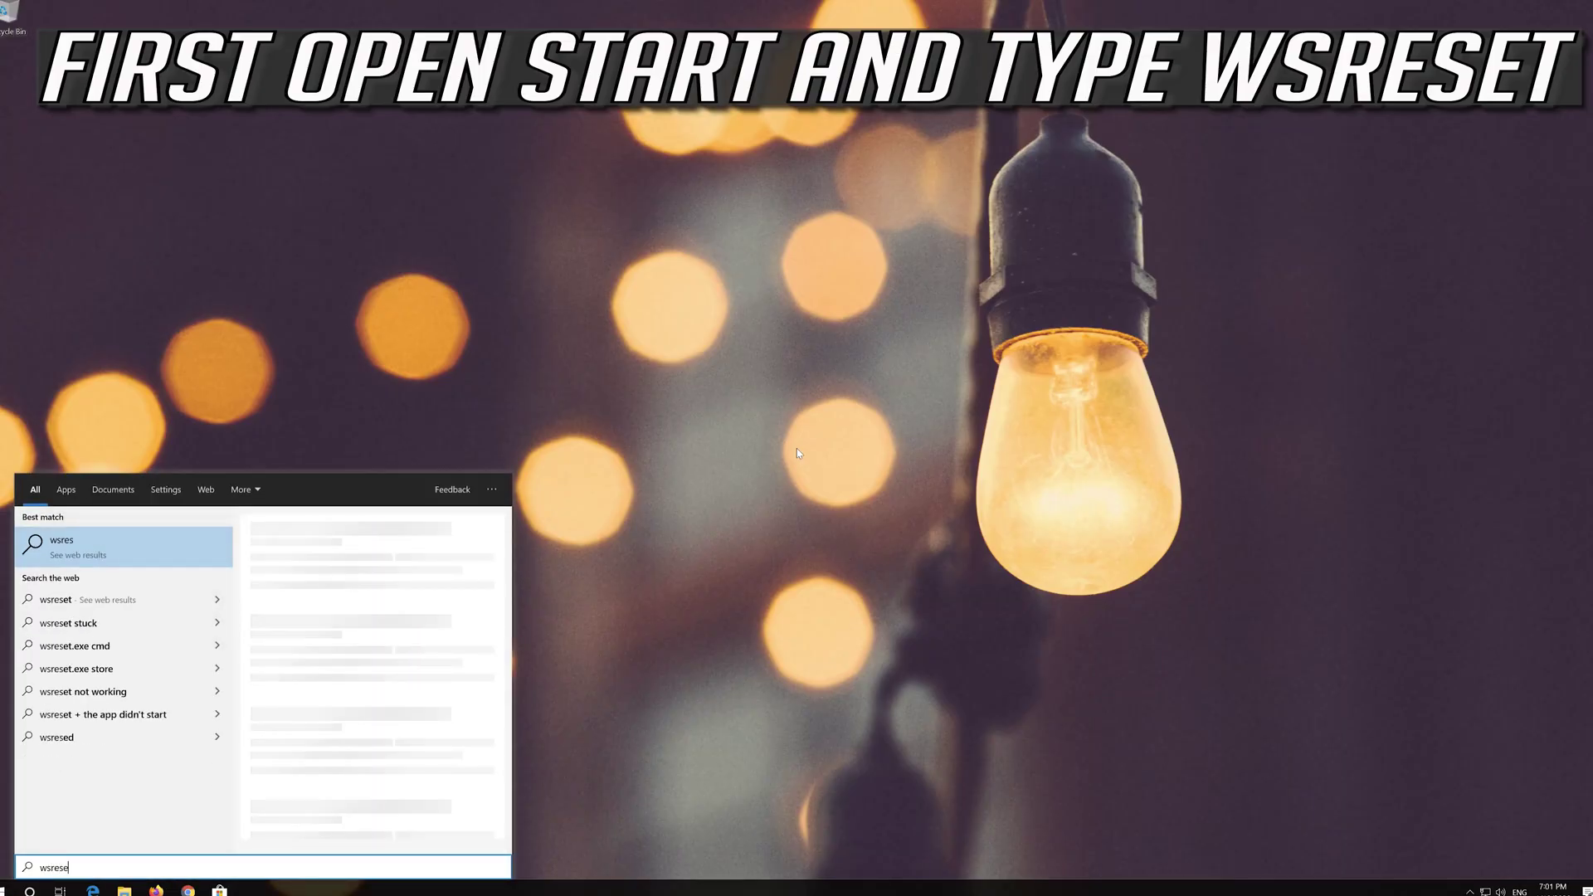
{"action": "type", "text": "t"}
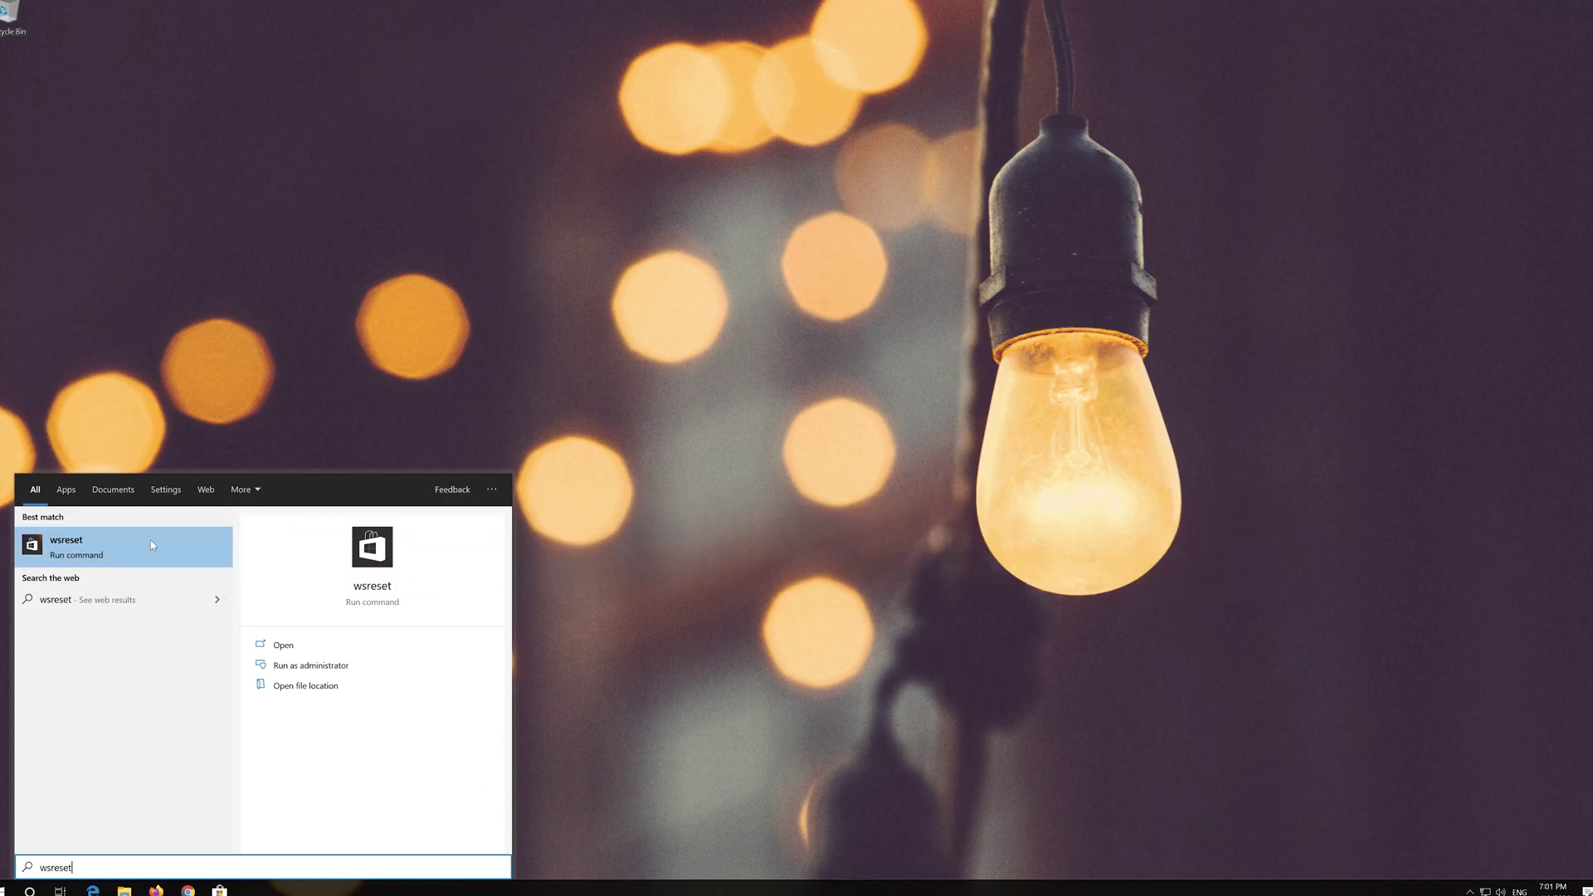
{"action": "left_click", "coordinate": [134, 561]}
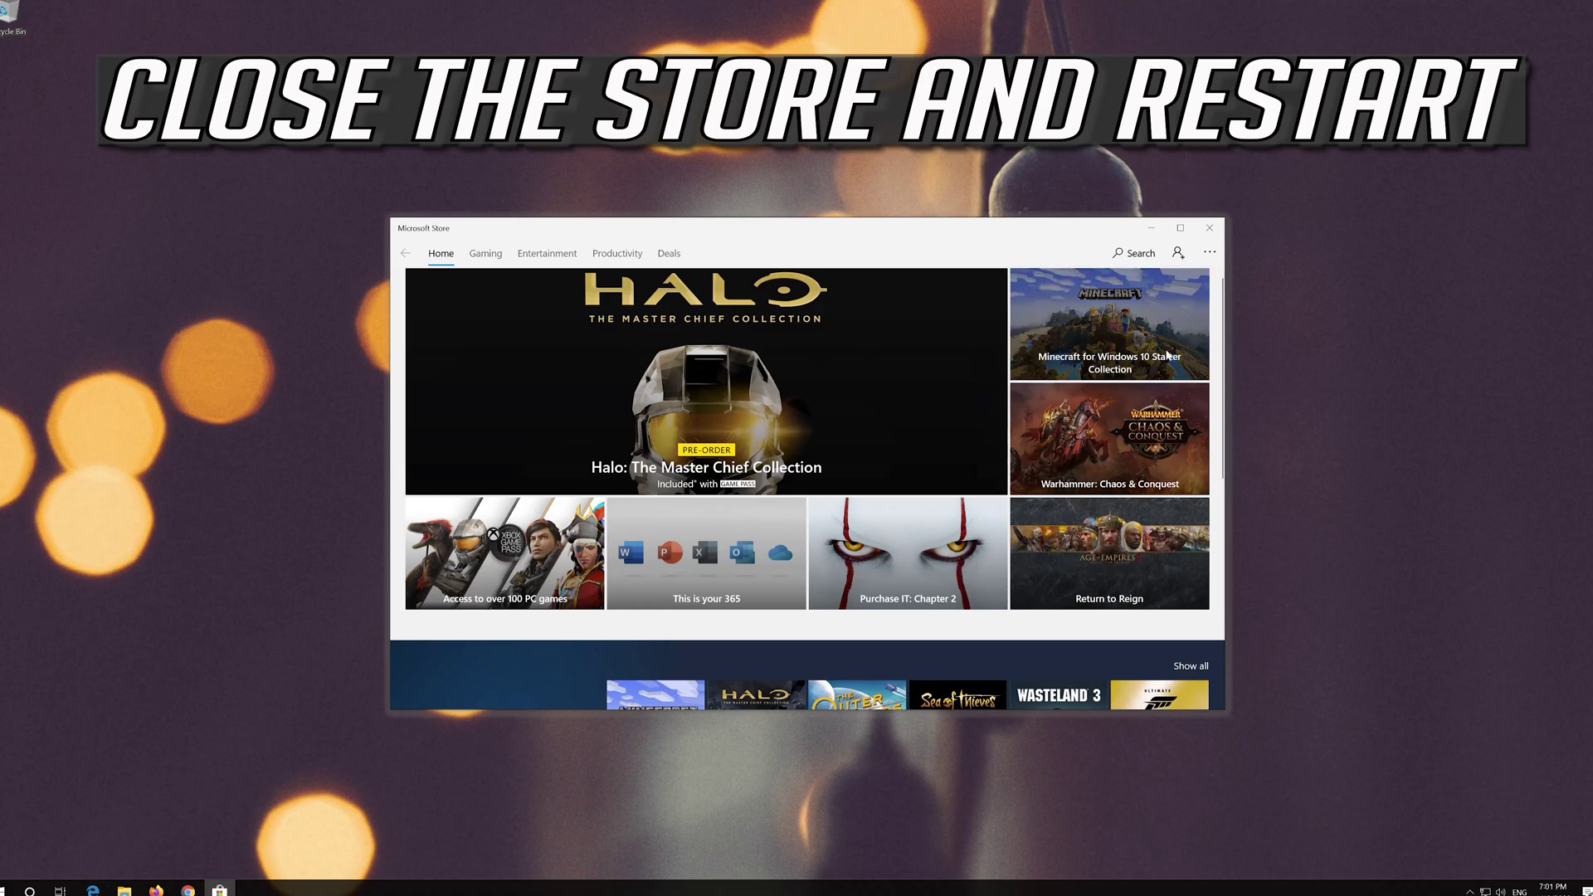
- Close the reopened Microsoft Store and restart Windows from the Start power menu
{"action": "left_click", "coordinate": [1207, 235]}
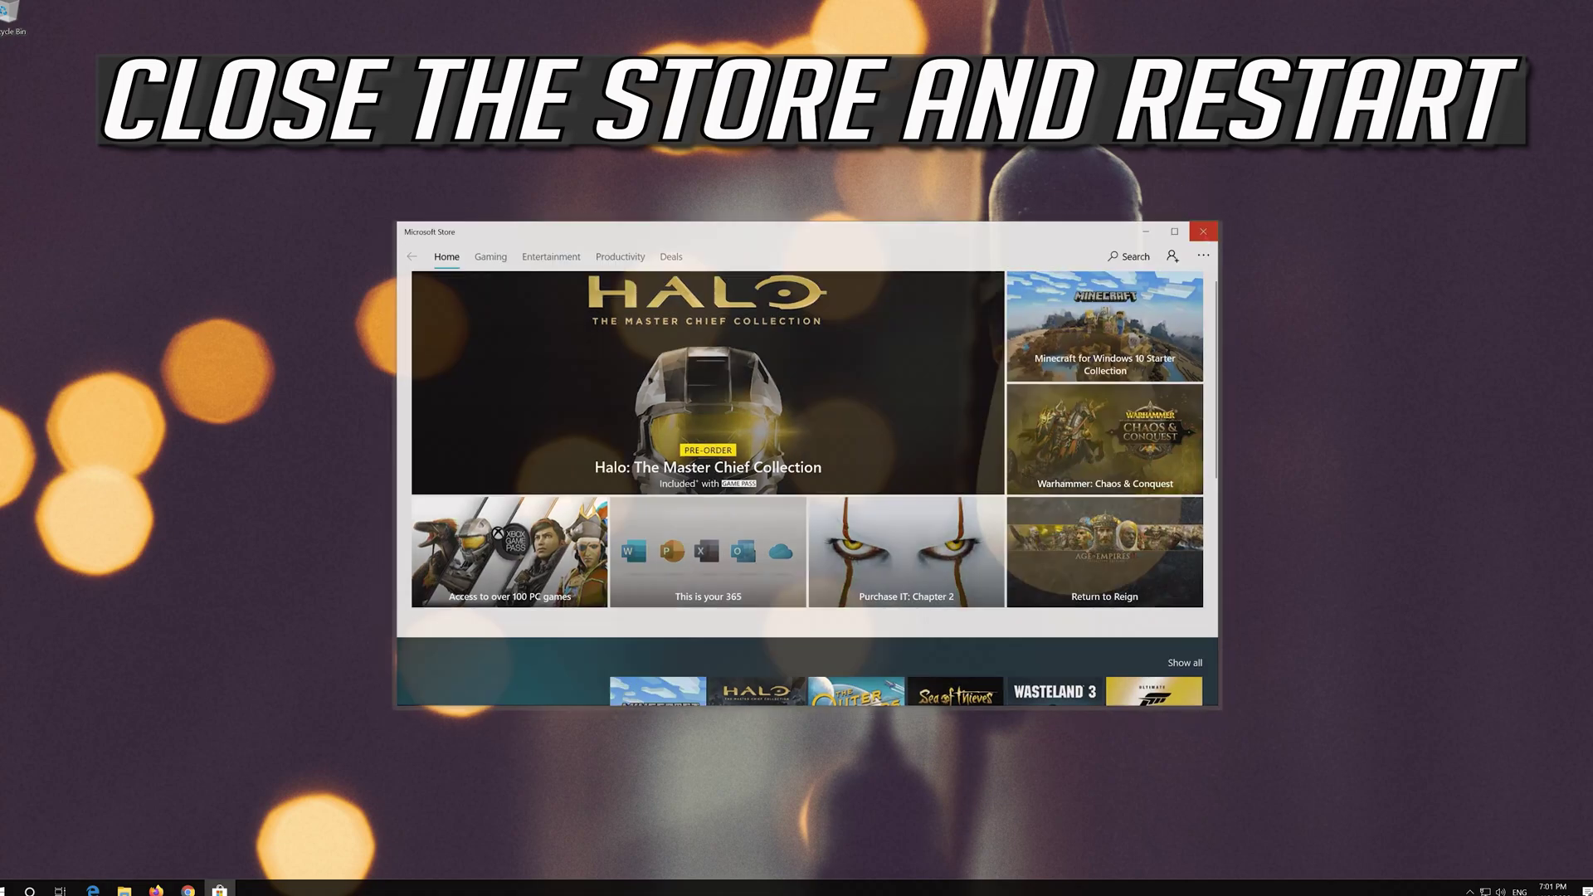
{"action": "left_click", "coordinate": [7, 890]}
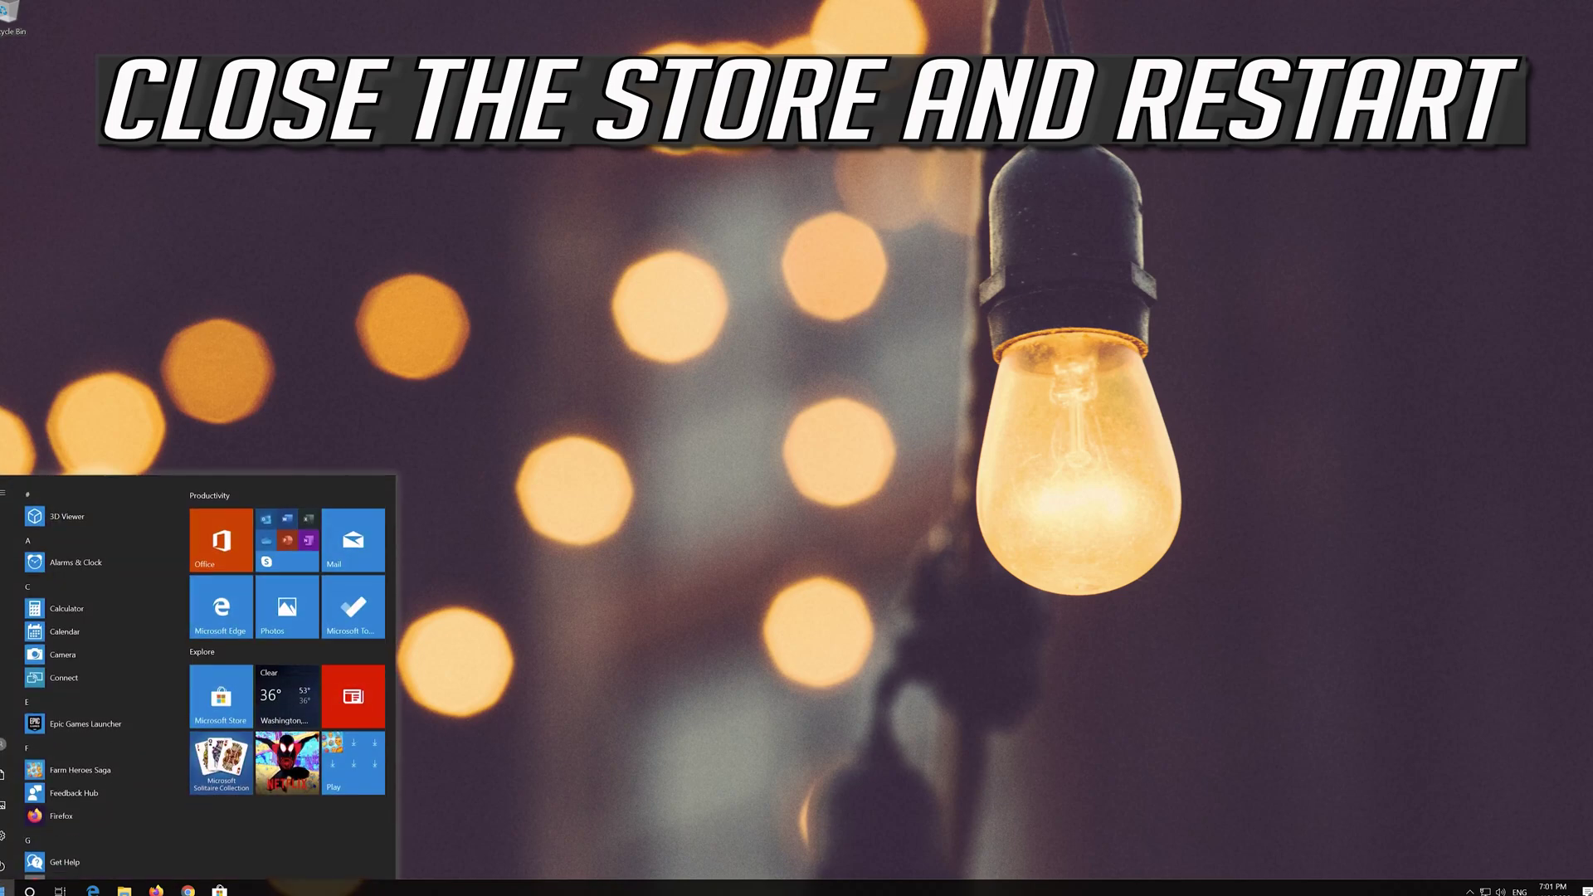
{"action": "left_click", "coordinate": [3, 863]}
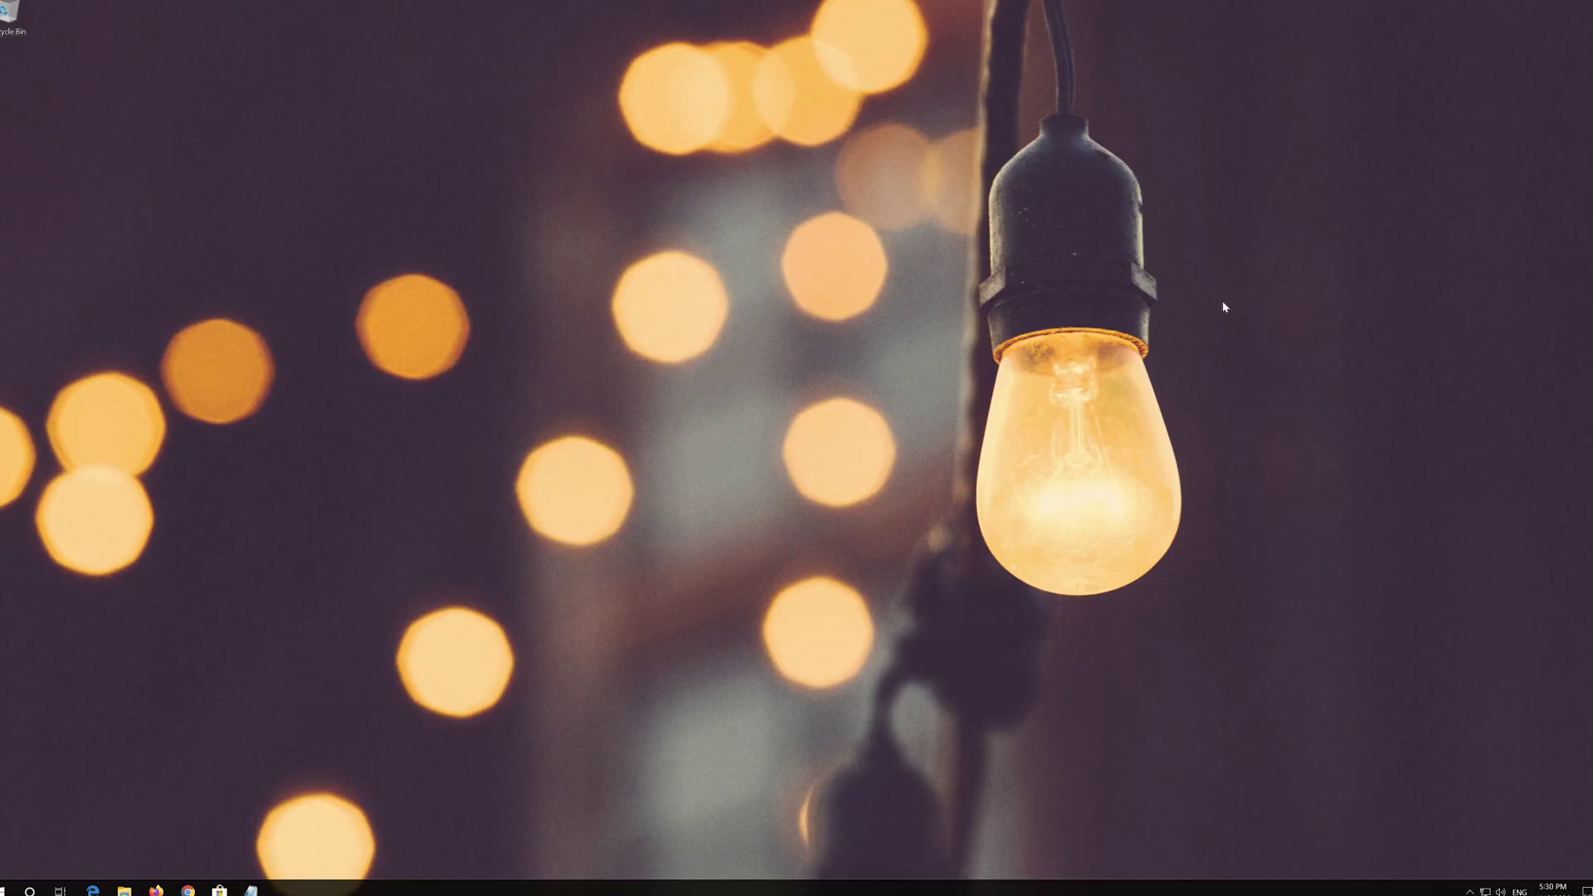
- Launch Windows PowerShell as administrator from Start search and approve the UAC prompt
{"action": "key", "text": "super"}
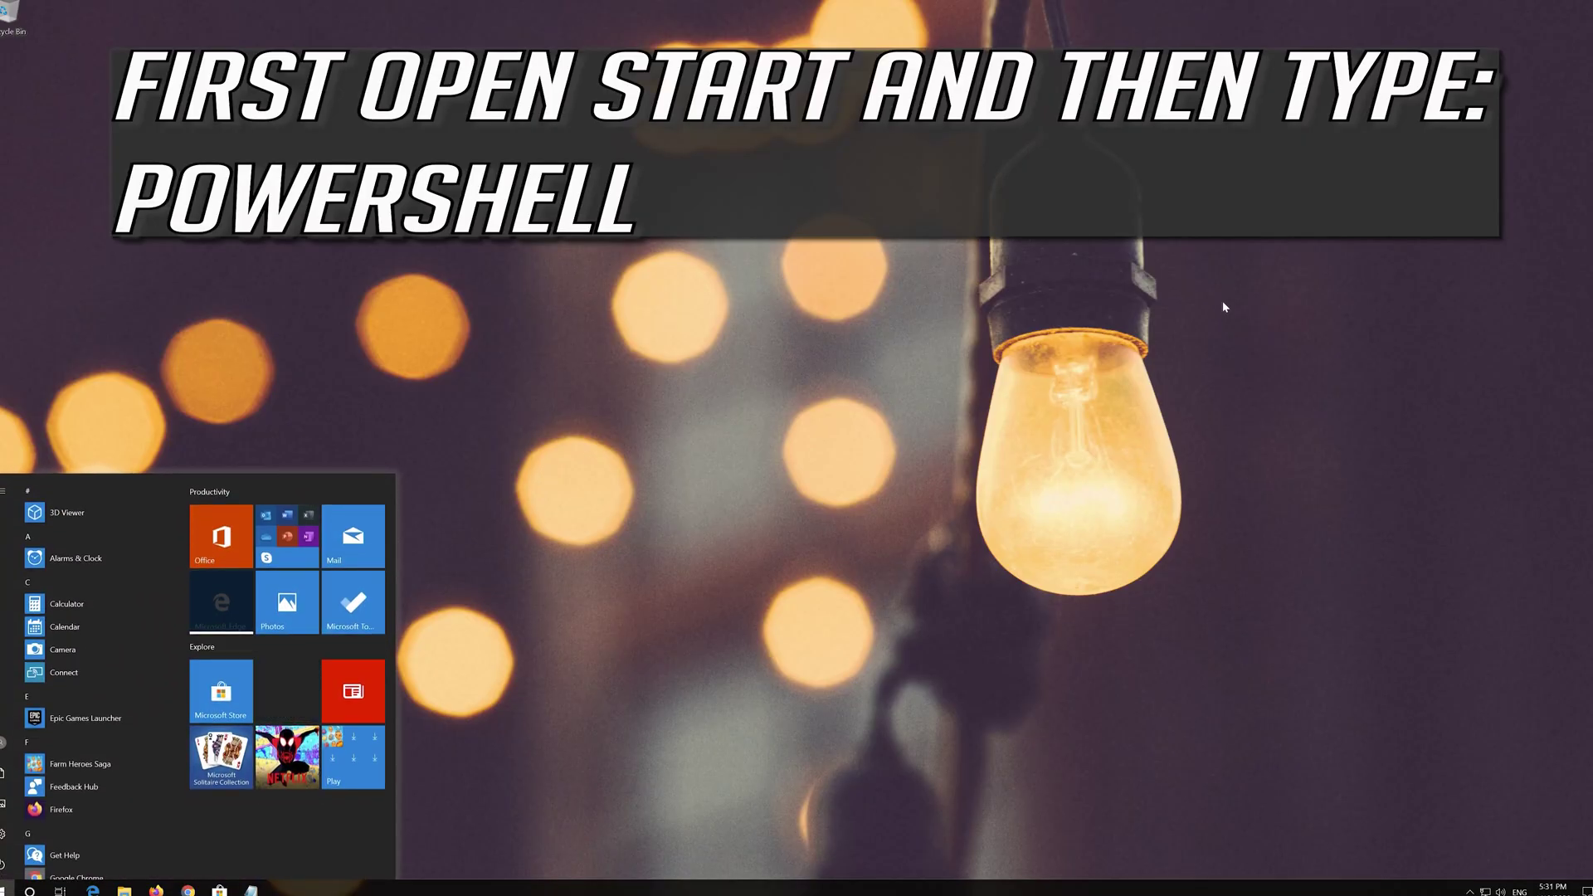
{"action": "type", "text": "powershell"}
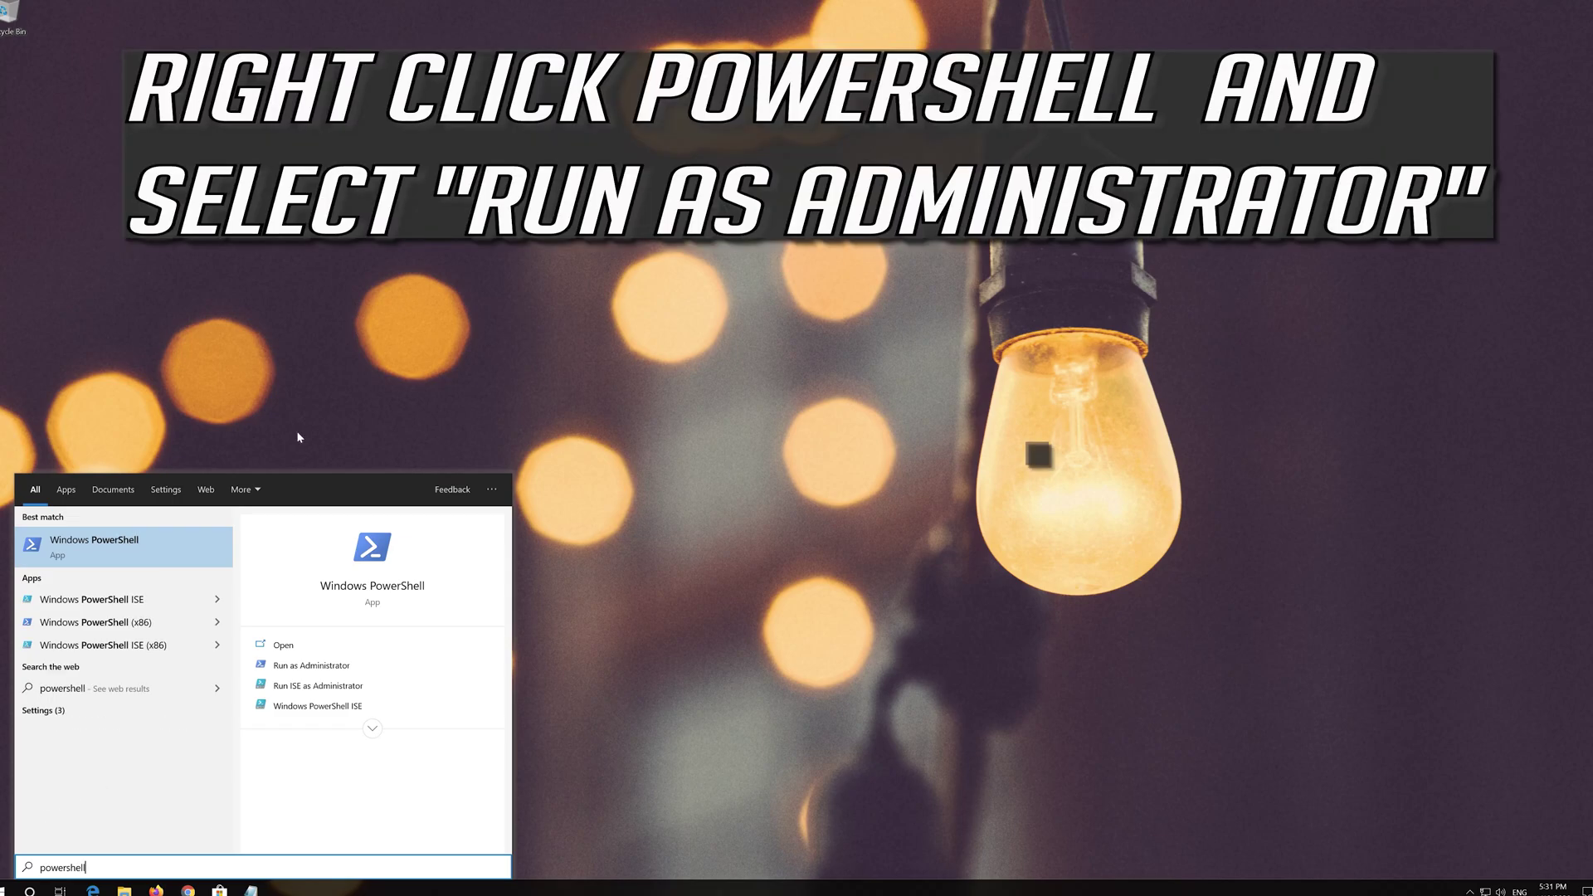
{"action": "right_click", "coordinate": [112, 556]}
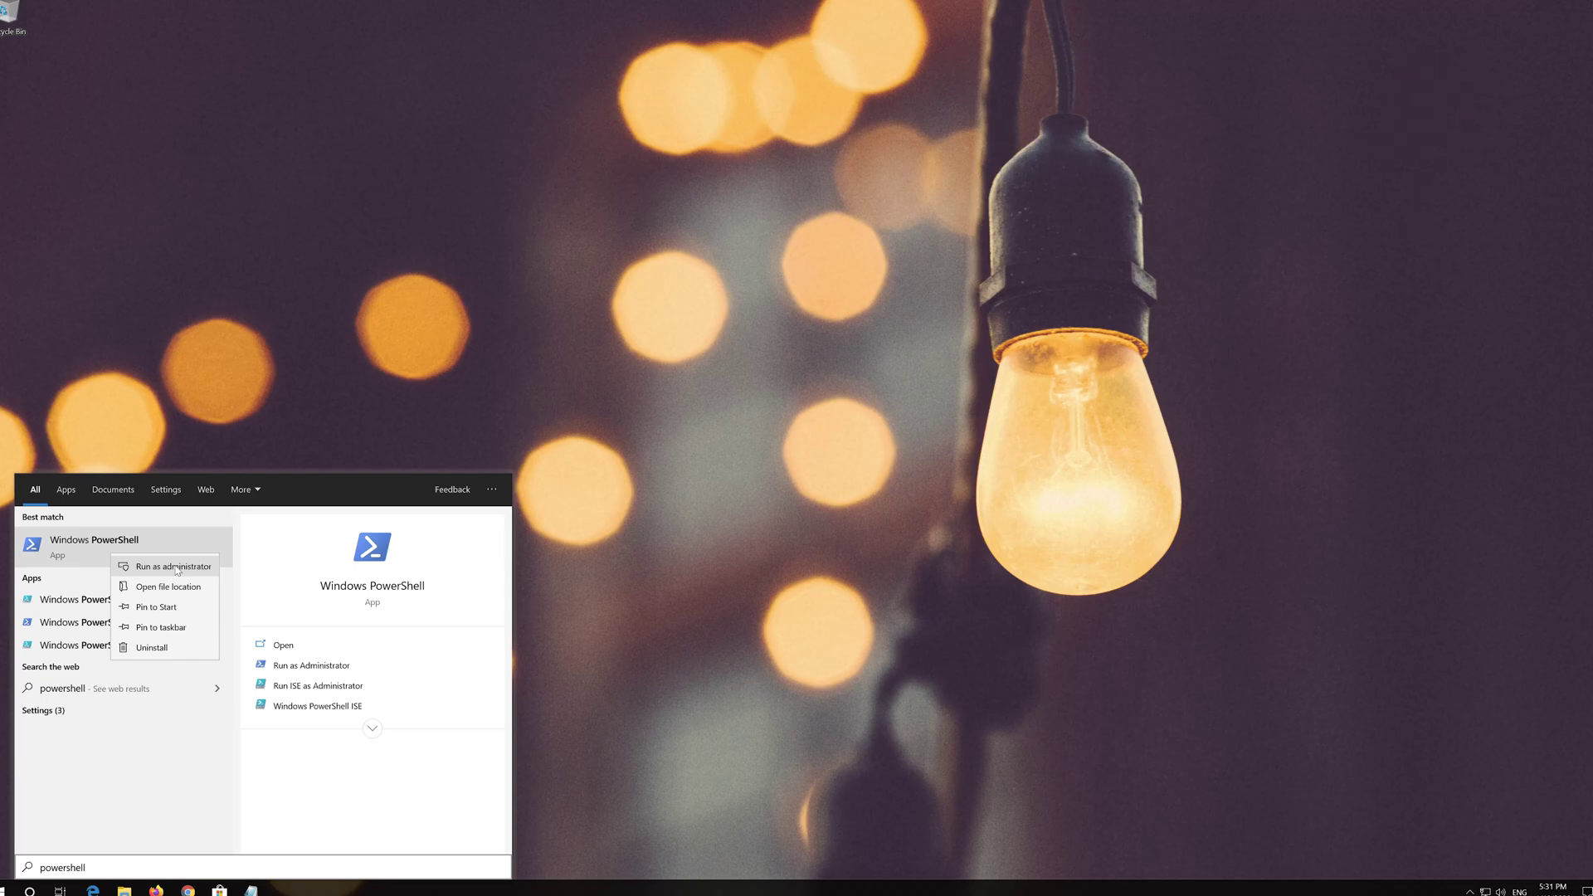
{"action": "left_click", "coordinate": [174, 565]}
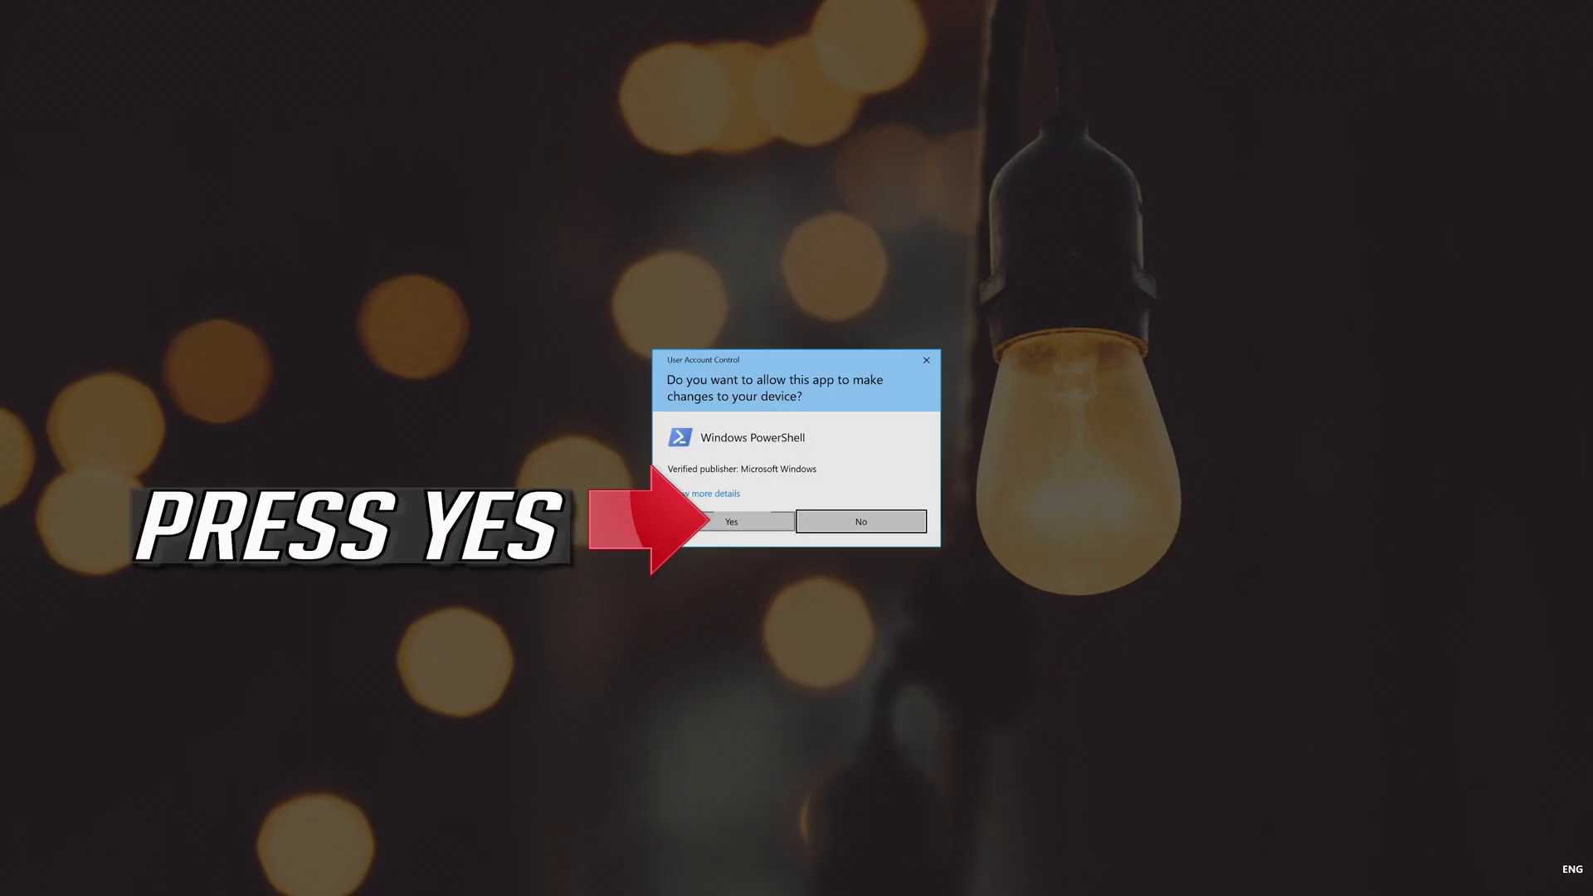
{"action": "left_click", "coordinate": [732, 523]}
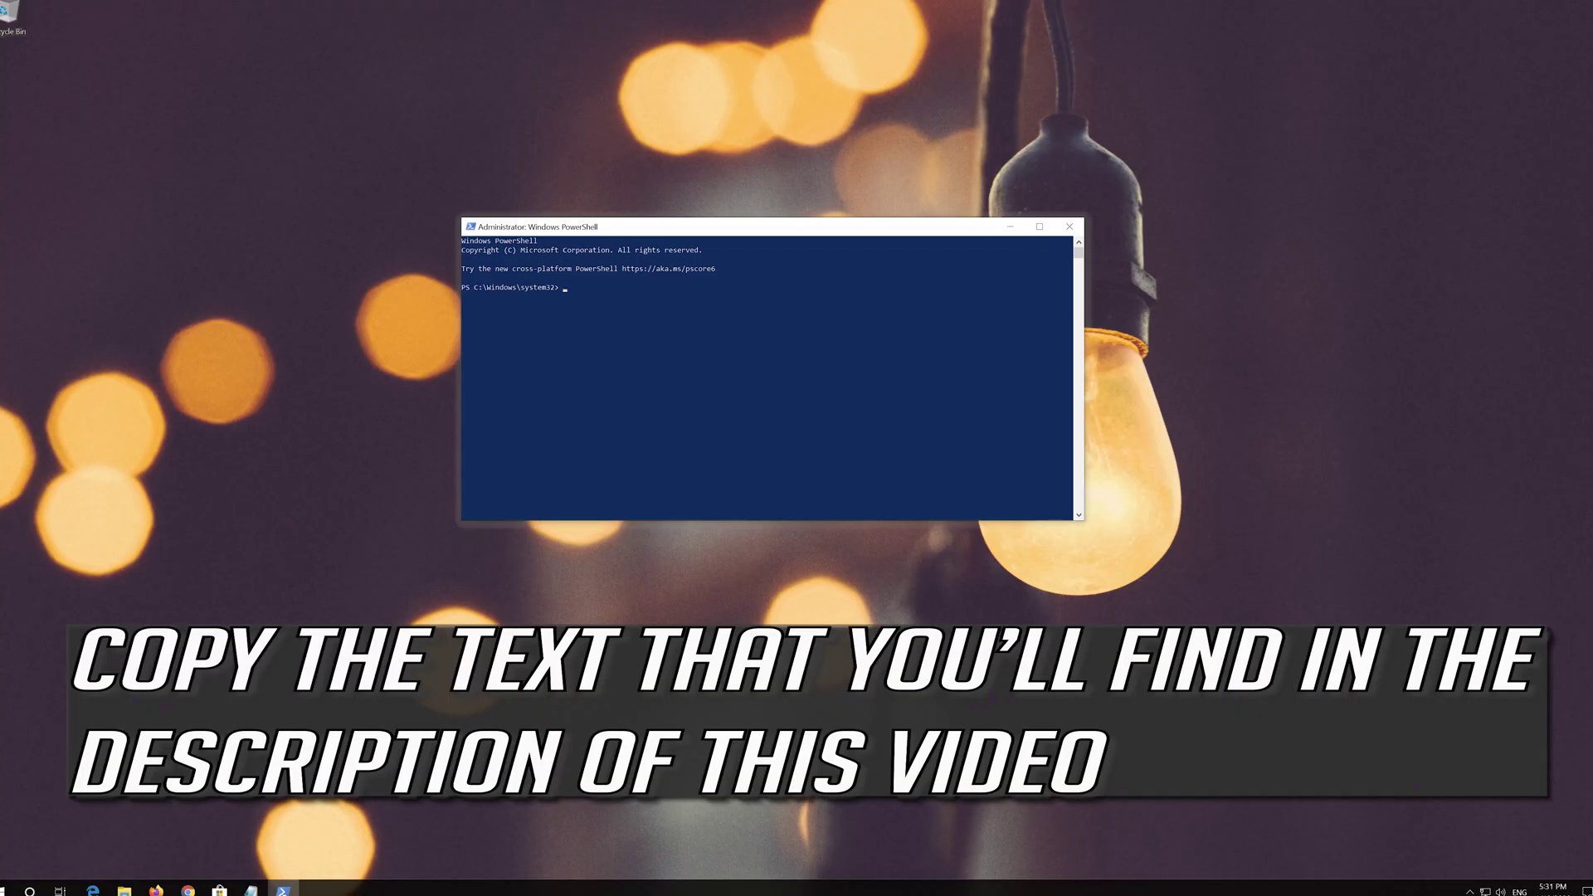
- Copy the entire app re-registration script from Notepad, then minimise Notepad
{"action": "left_click", "coordinate": [251, 889]}
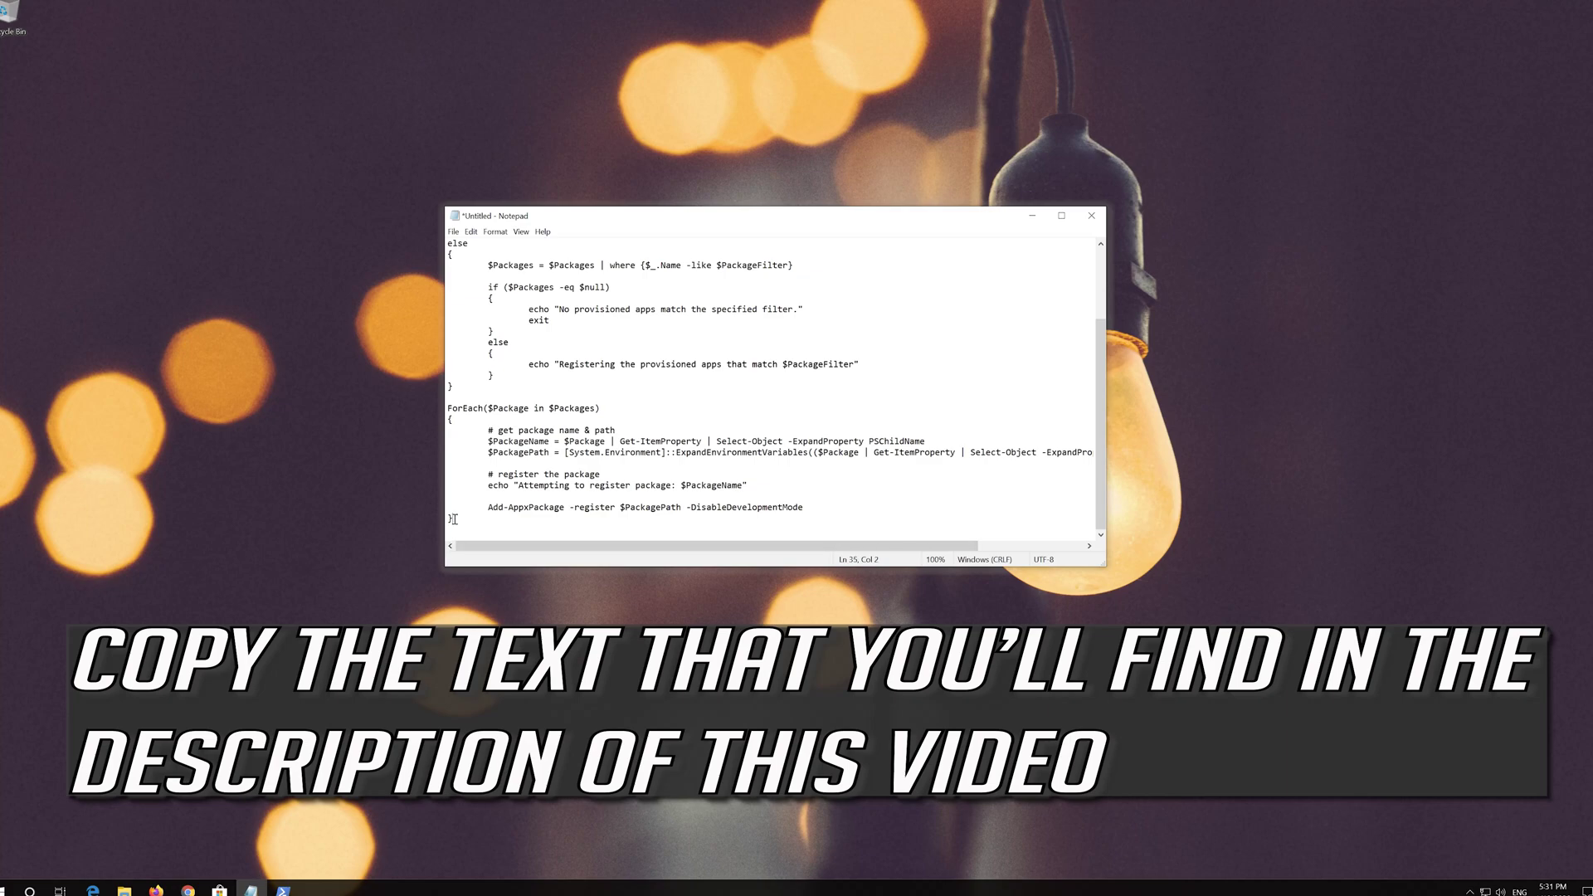
{"action": "left_click_drag", "start_coordinate": [454, 519], "coordinate": [395, 238]}
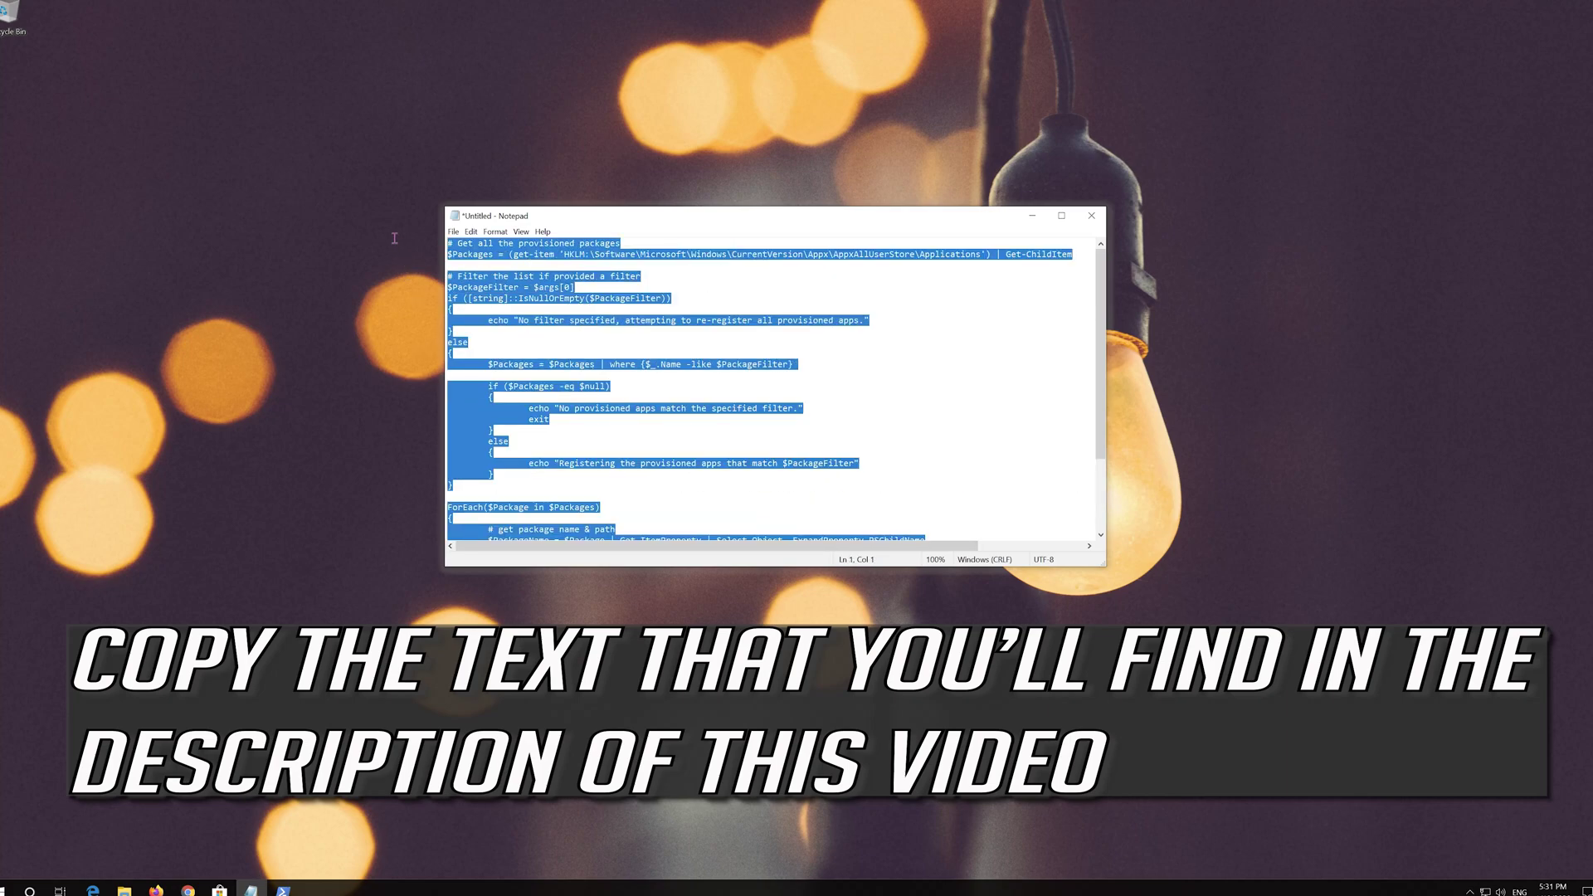
{"action": "right_click", "coordinate": [603, 263]}
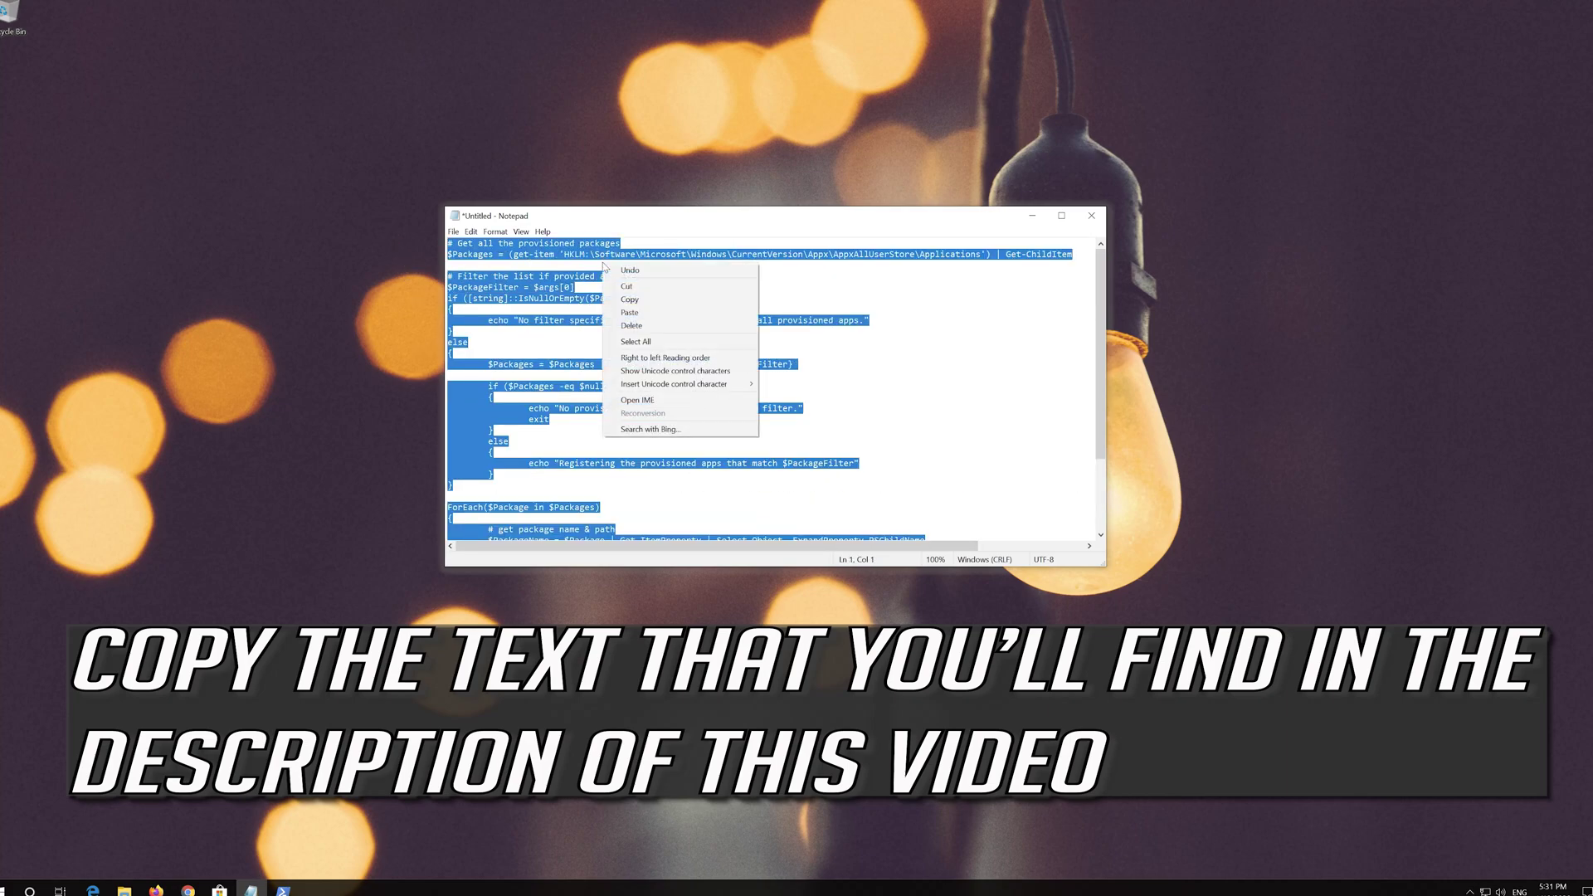
{"action": "left_click", "coordinate": [628, 300]}
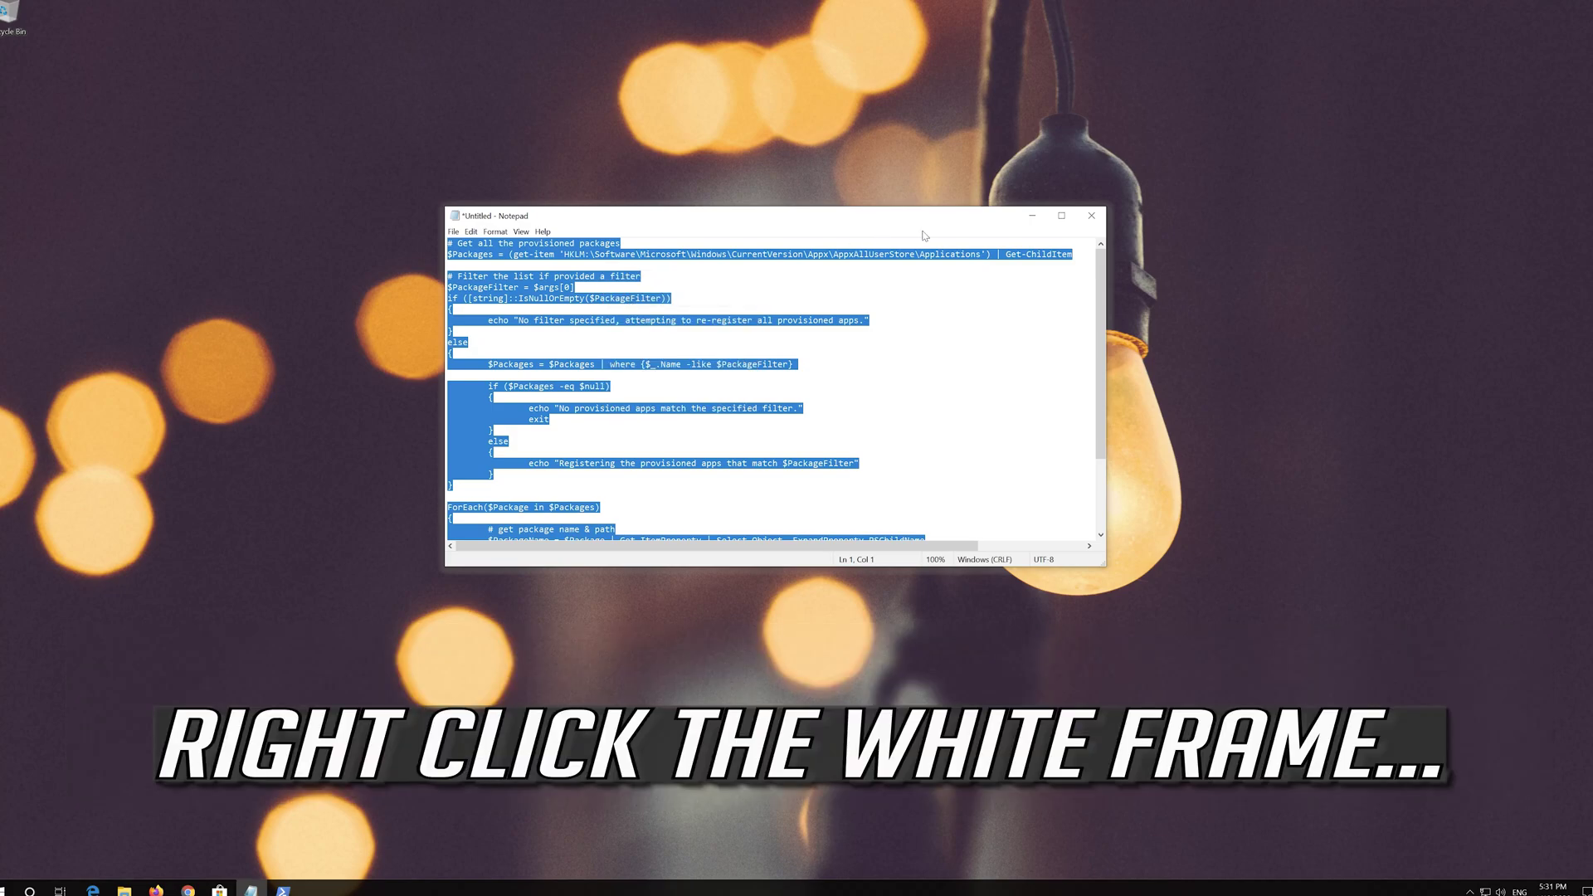
{"action": "left_click", "coordinate": [1043, 225]}
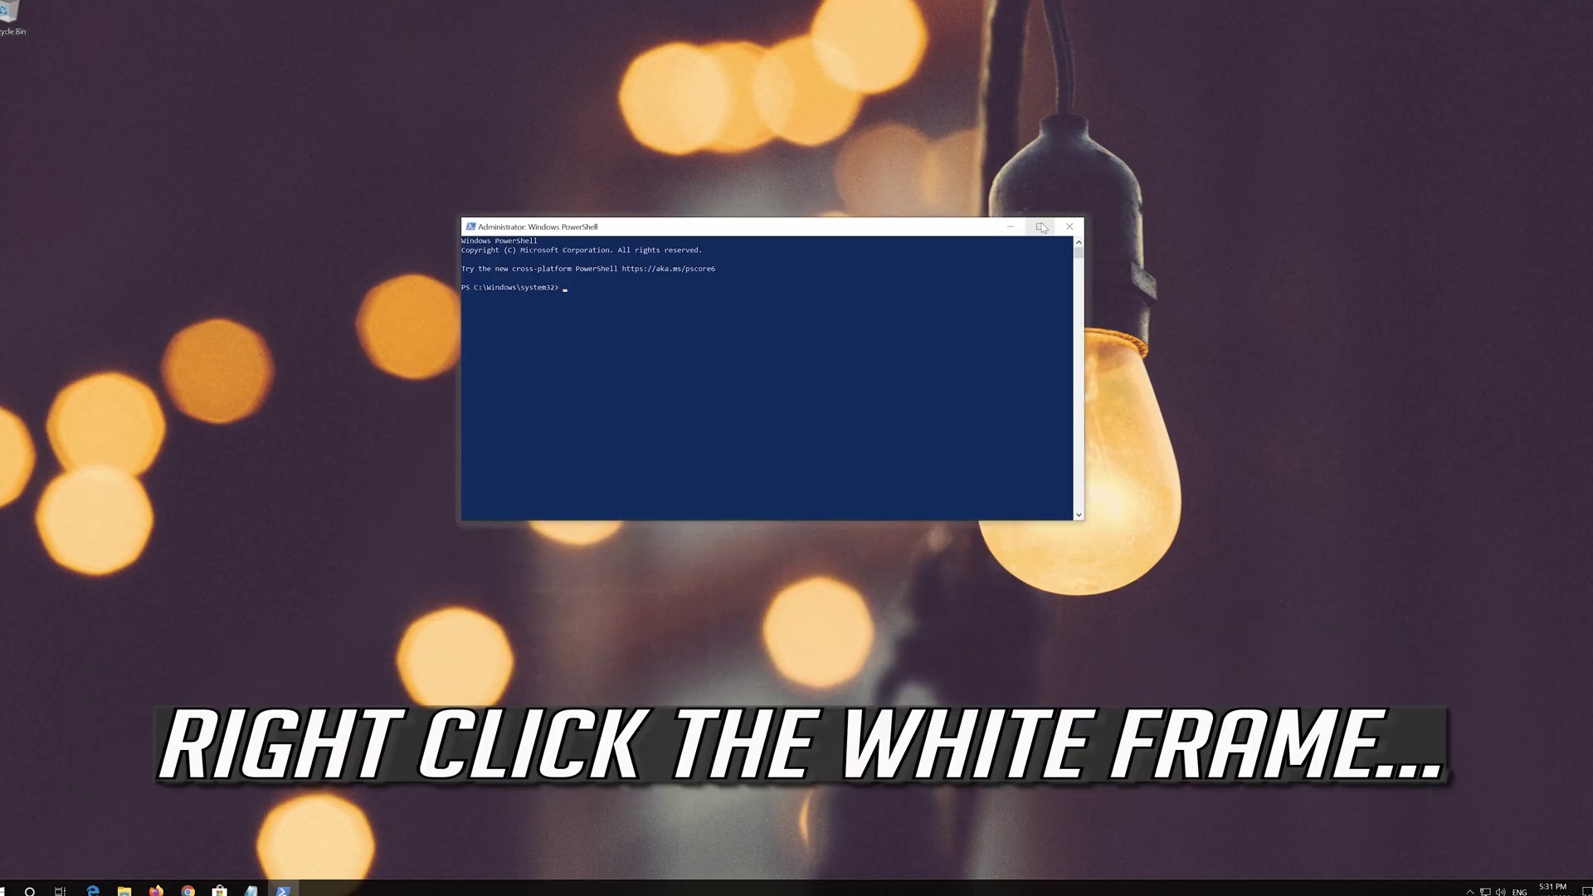
- Paste the re-registration script into the elevated PowerShell console and run it
{"action": "right_click", "coordinate": [742, 226]}
{"action": "mouse_move", "coordinate": [767, 311]}
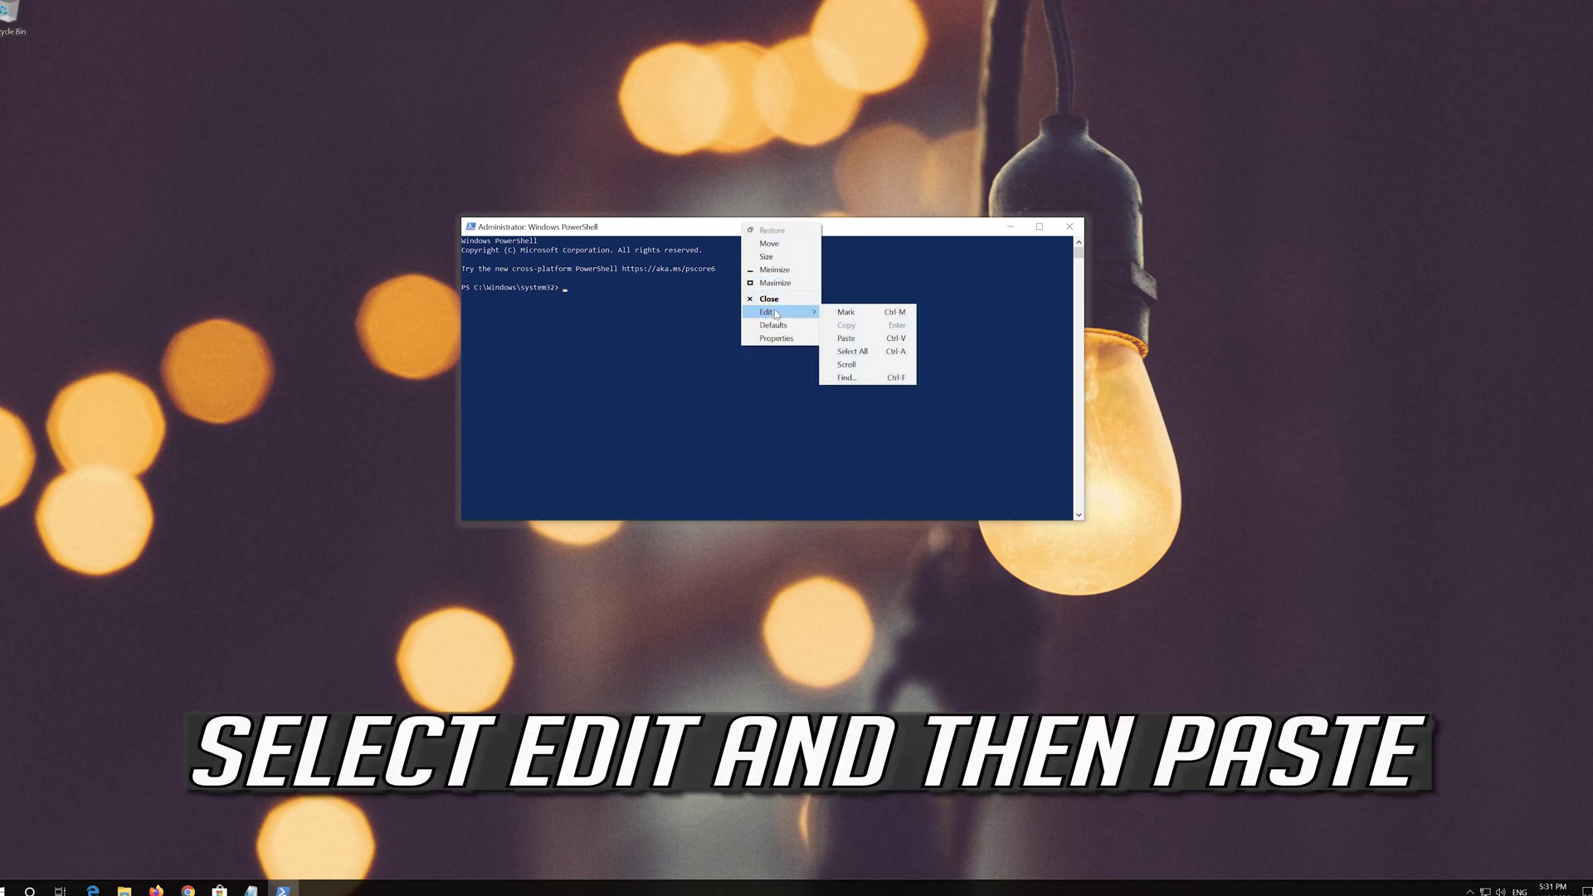
{"action": "left_click", "coordinate": [878, 341]}
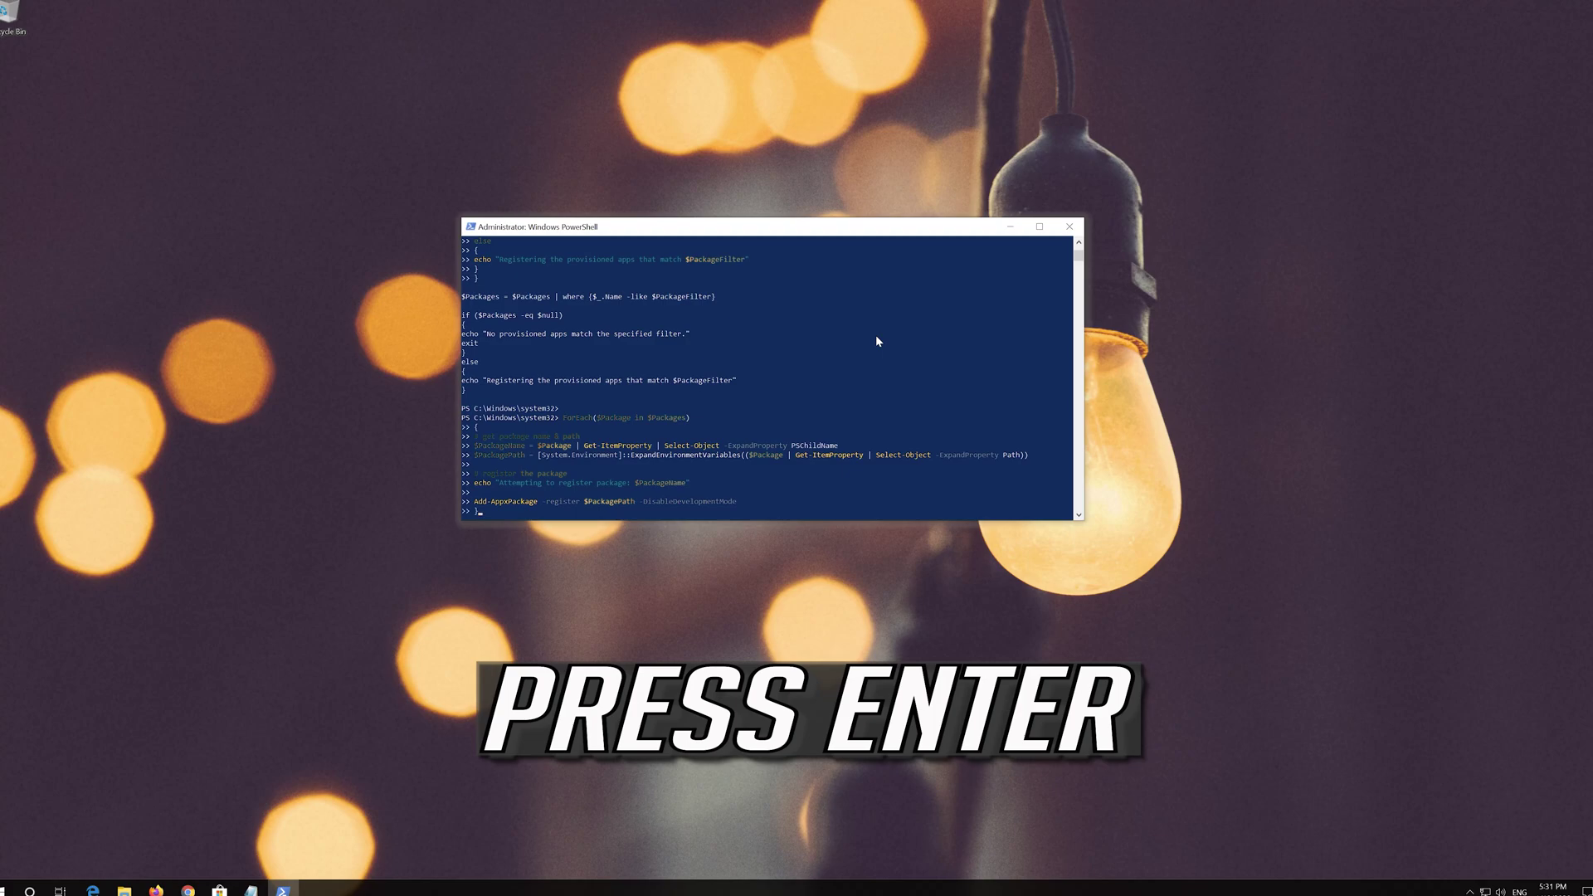
{"action": "key", "text": "Return"}
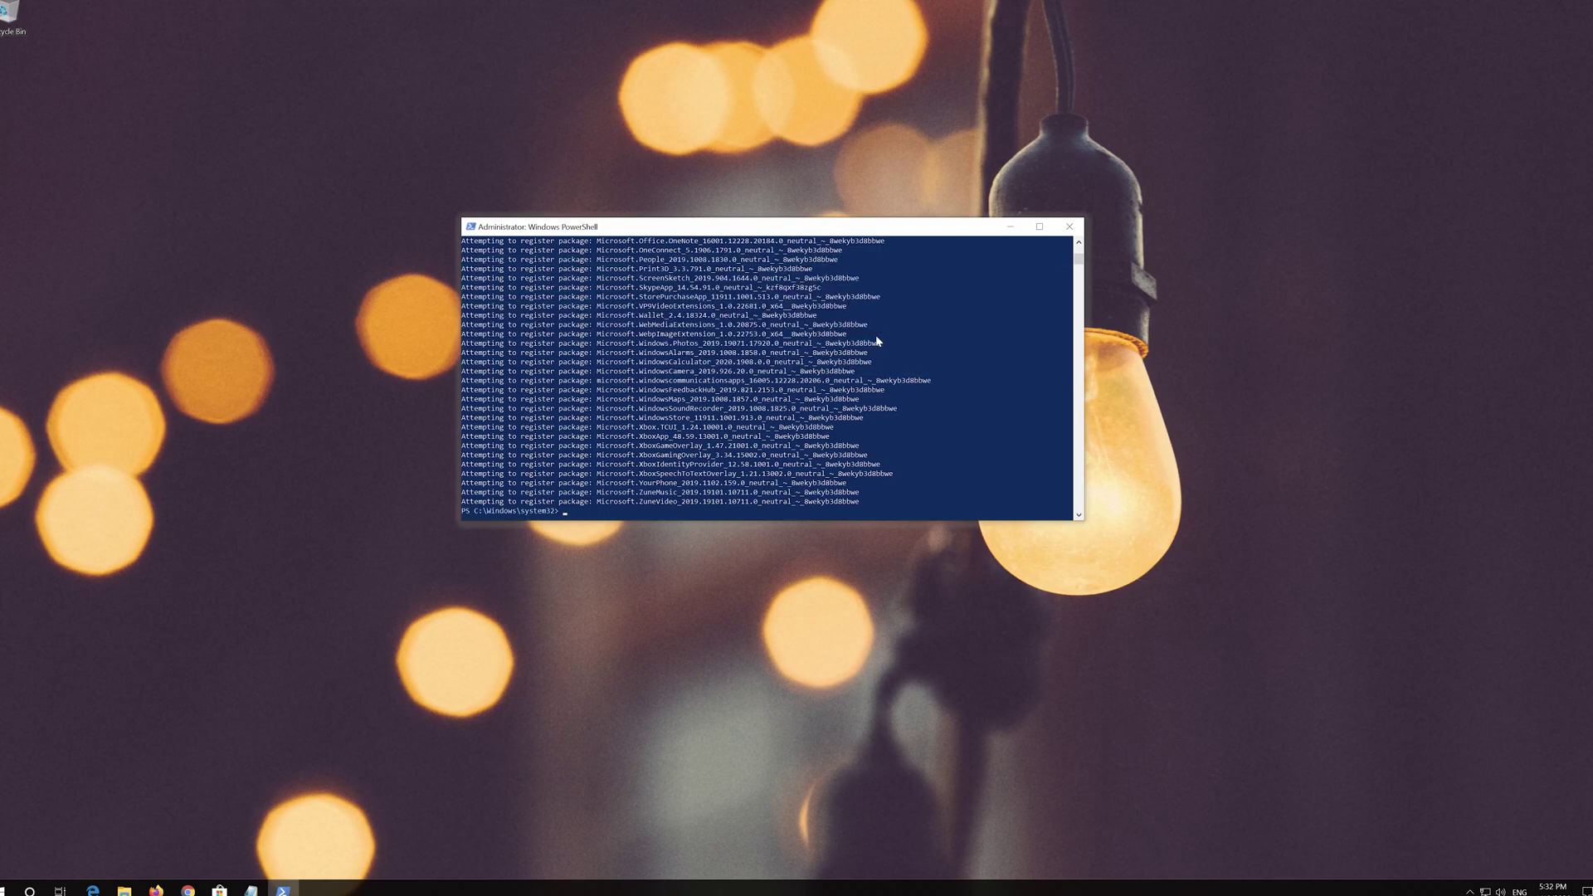
- Exit PowerShell and restart Windows from the Start power menu
{"action": "type", "text": "exit"}
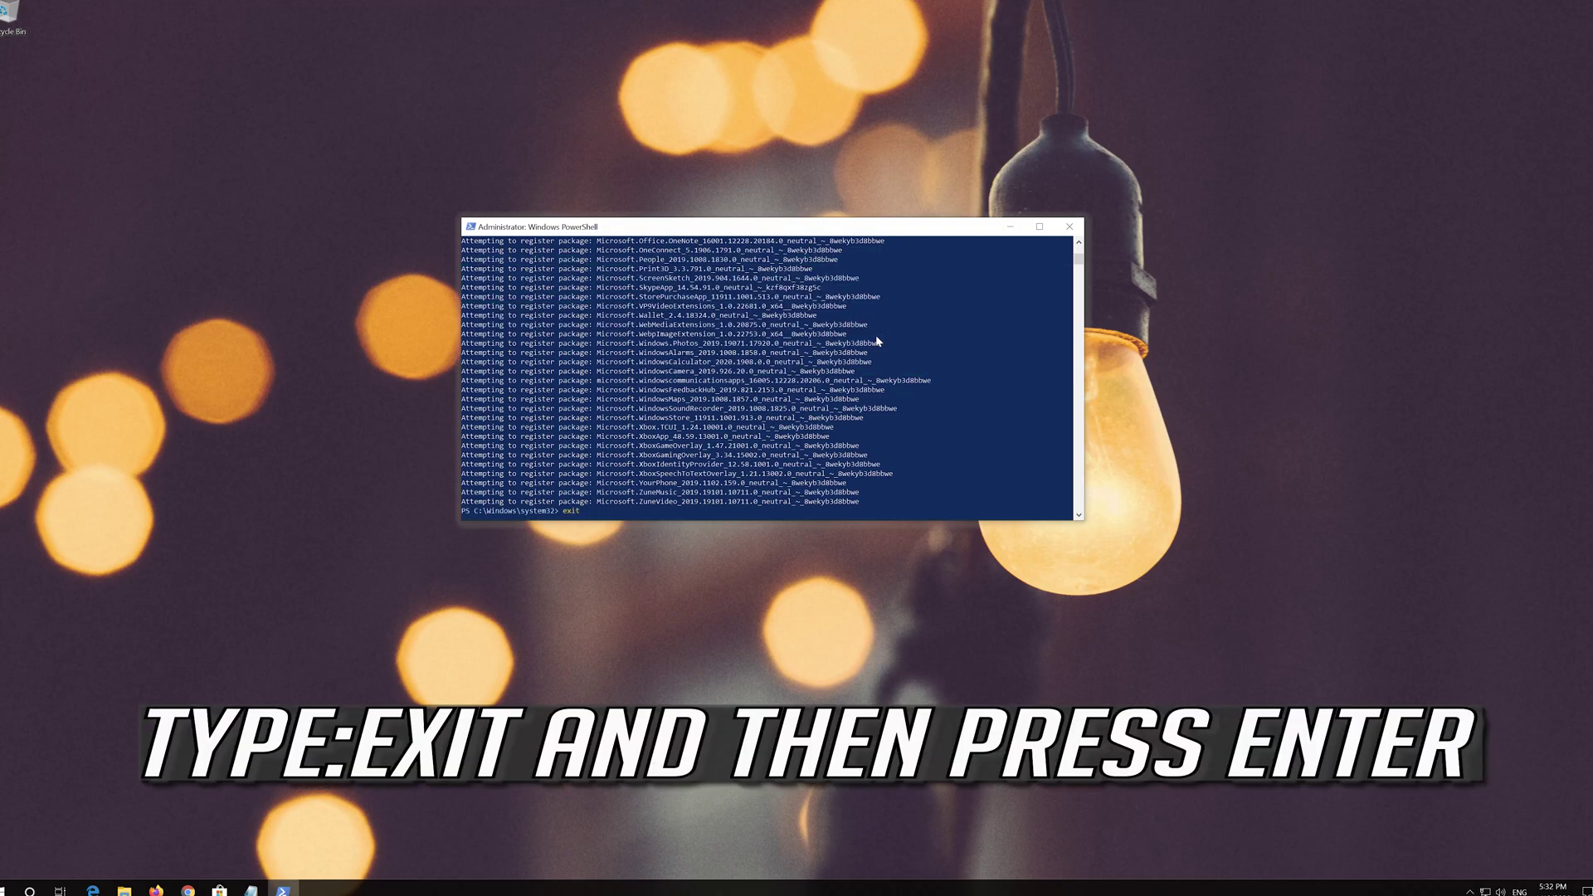
{"action": "key", "text": "Return"}
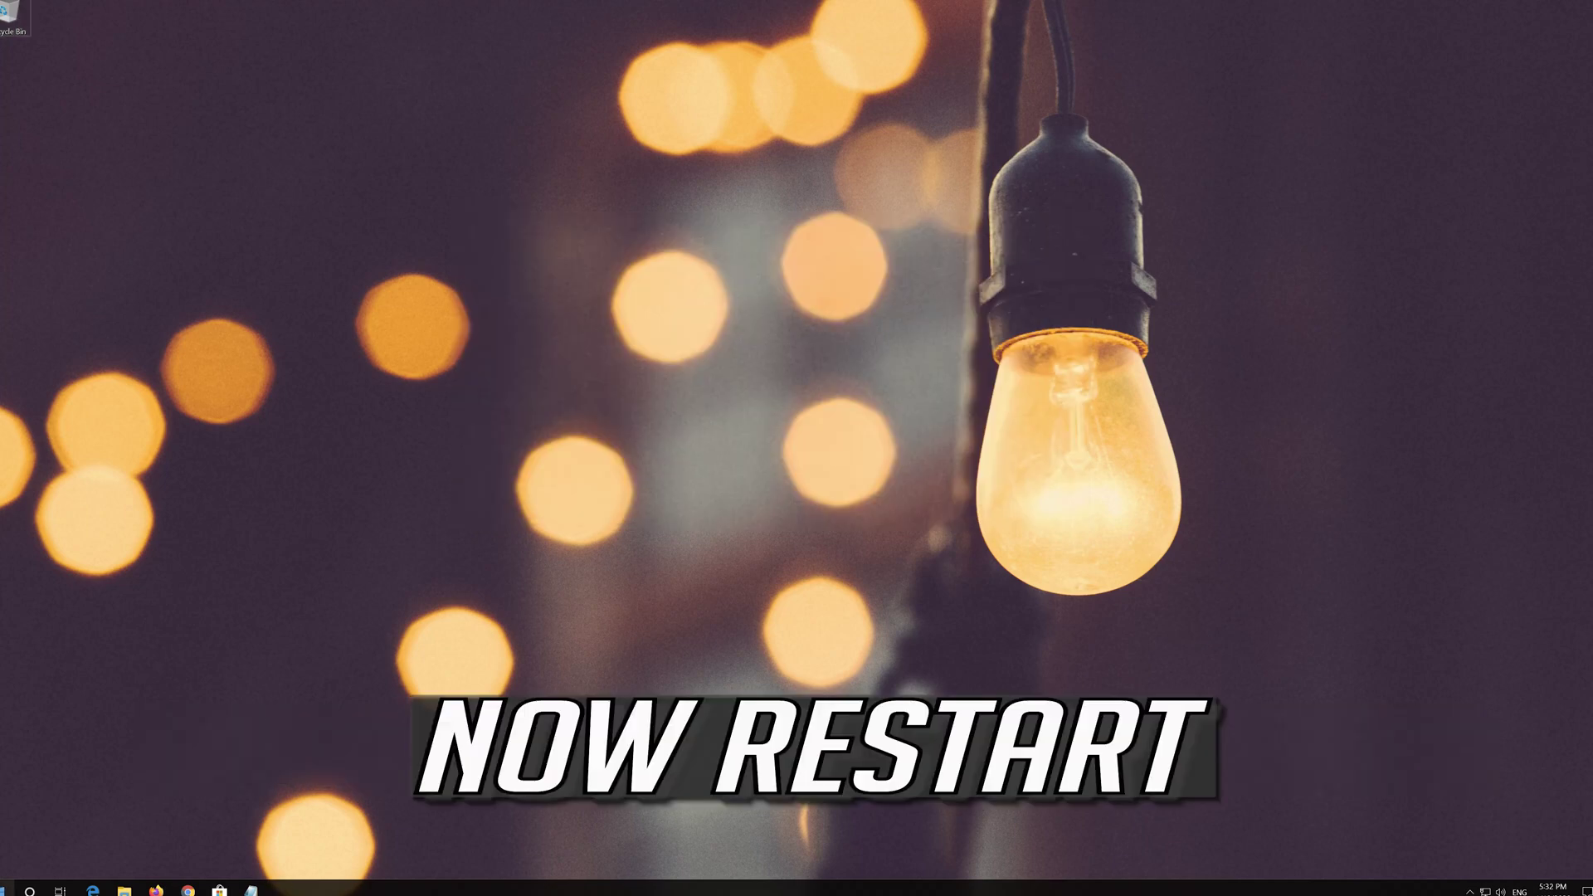
{"action": "key", "text": "super"}
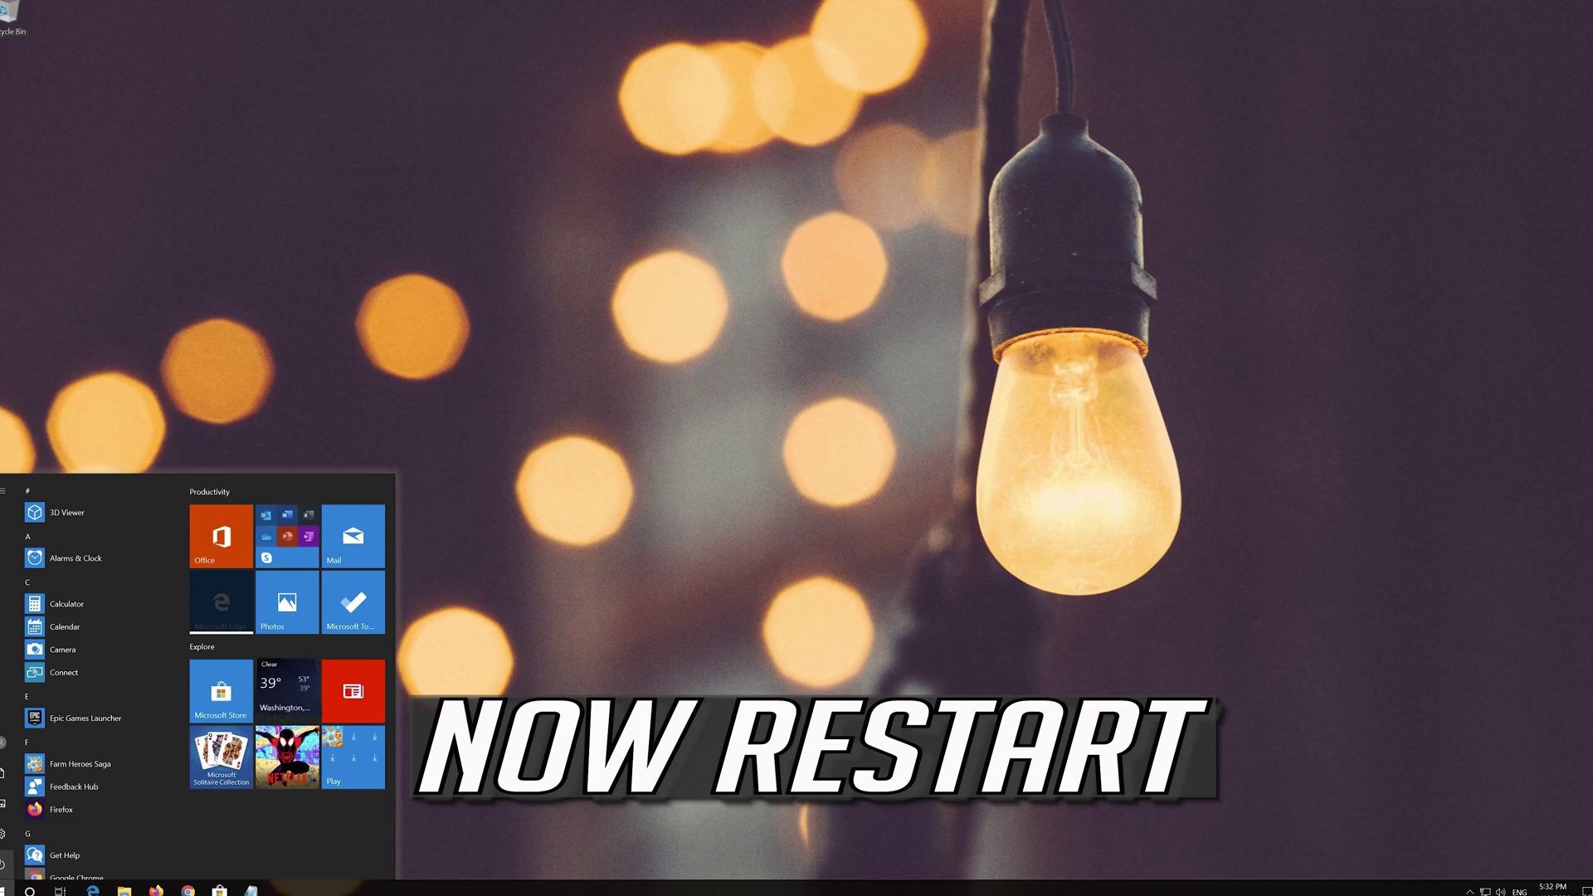
{"action": "mouse_move", "coordinate": [50, 772]}
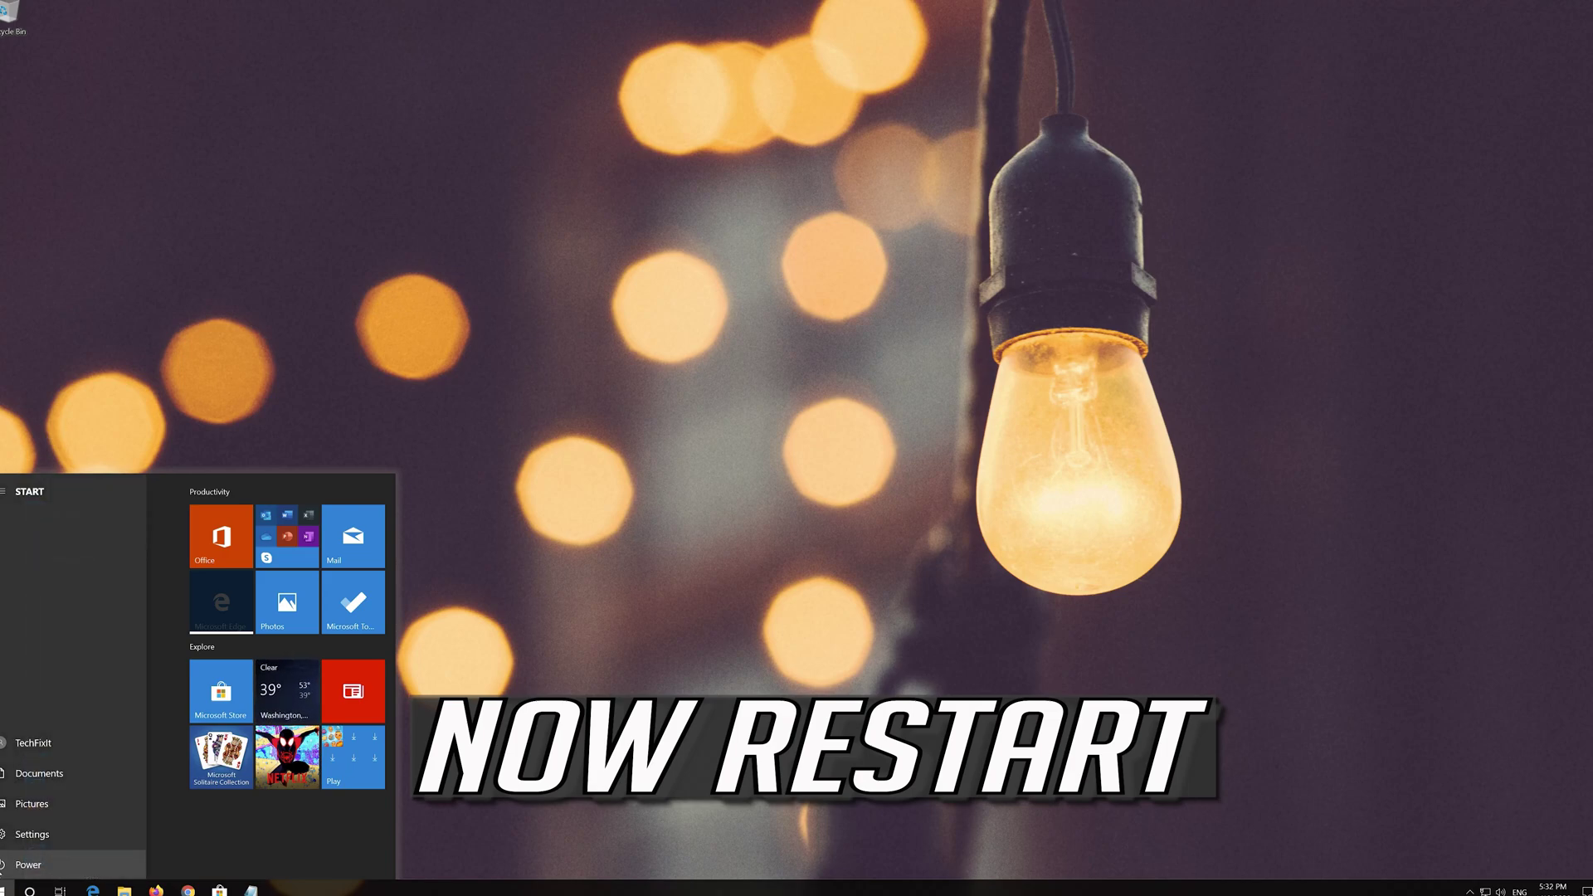
{"action": "left_click", "coordinate": [28, 865]}
{"action": "left_click", "coordinate": [12, 837]}
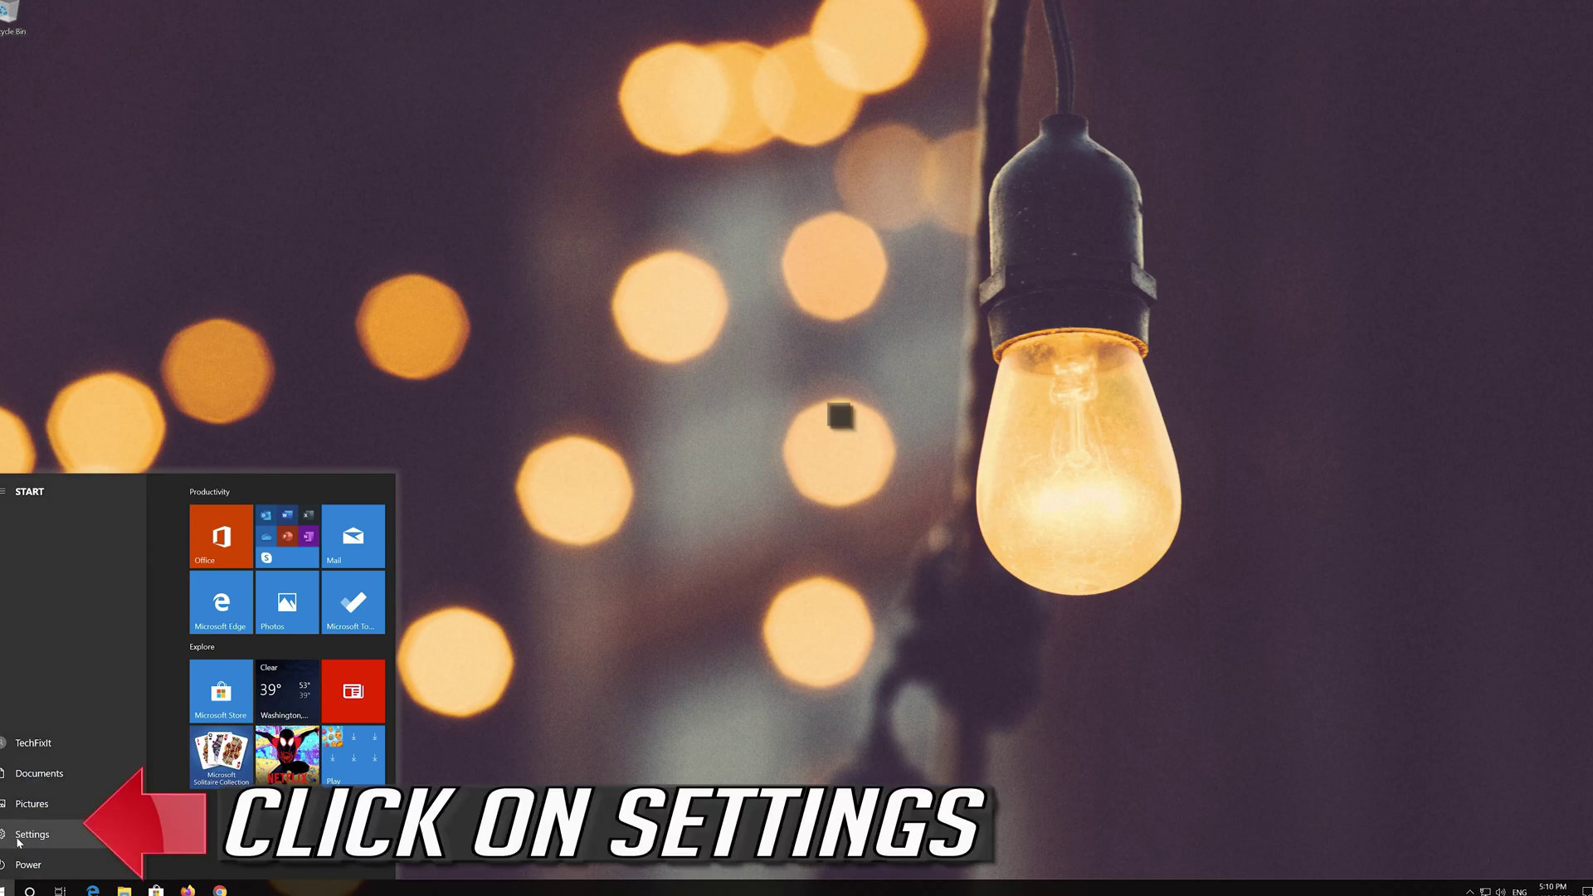
- Open Settings from Start and go to Apps & features
{"action": "left_click", "coordinate": [38, 837]}
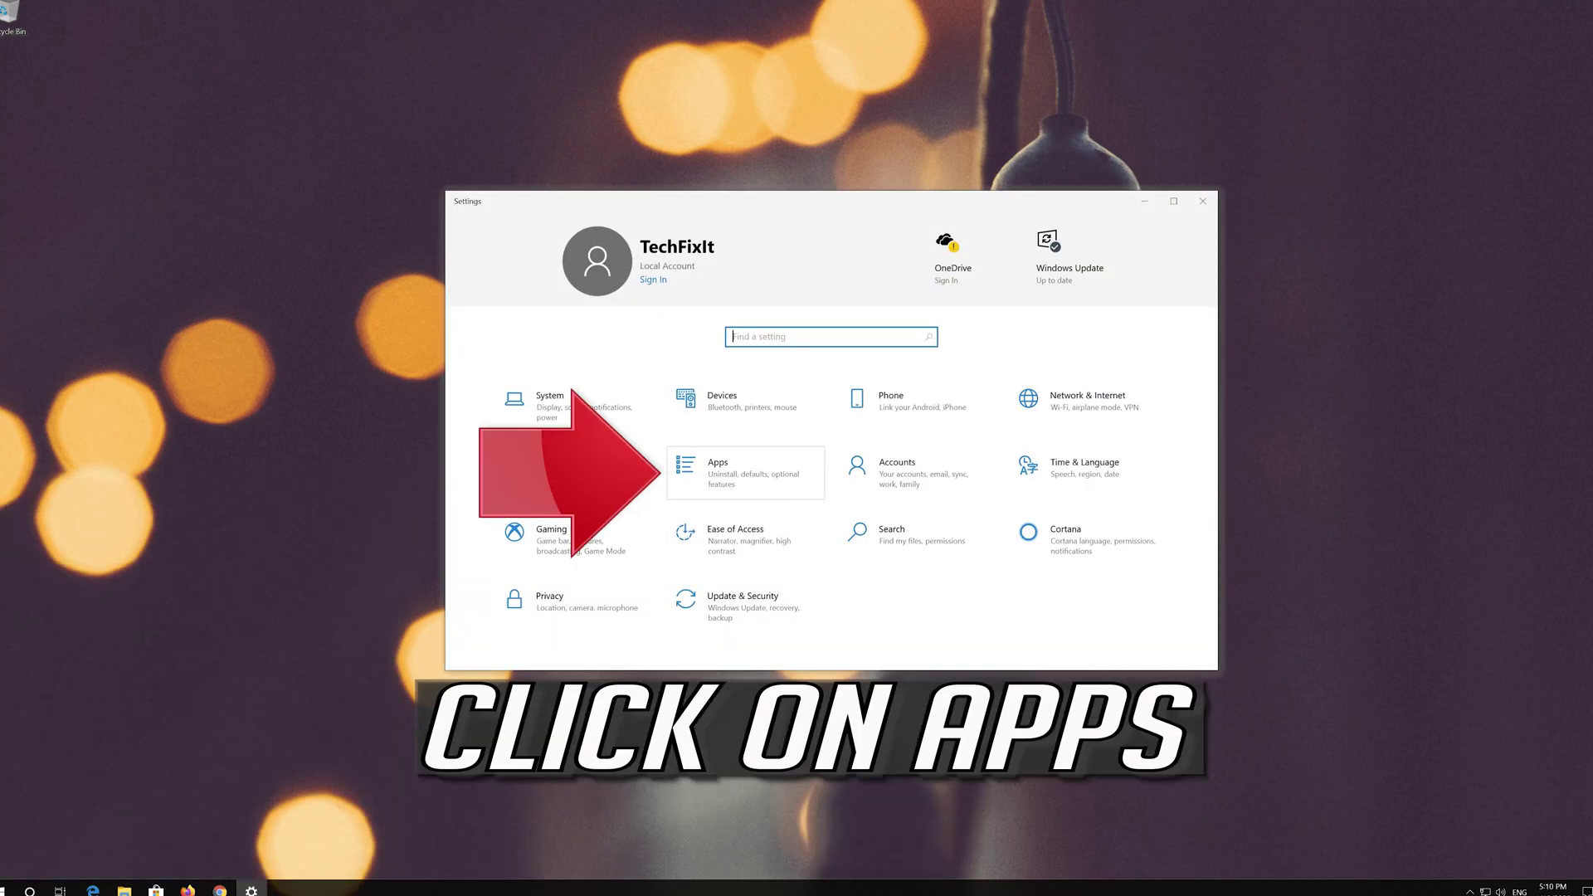
{"action": "left_click", "coordinate": [773, 474]}
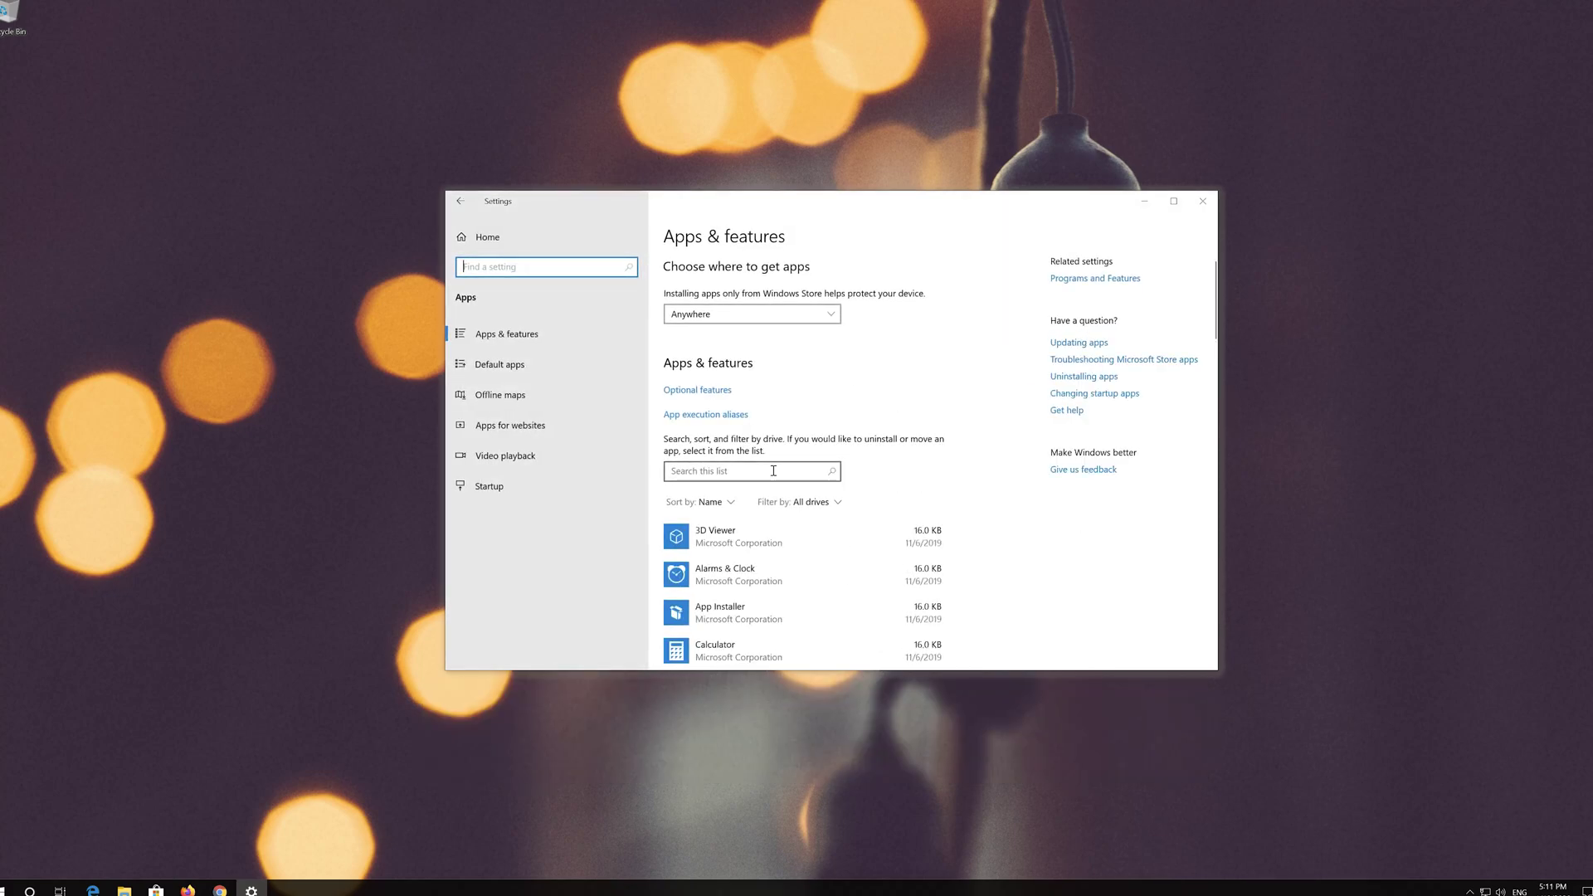
- Find Microsoft Store in the installed apps list and open its Advanced options
{"action": "left_click", "coordinate": [536, 334]}
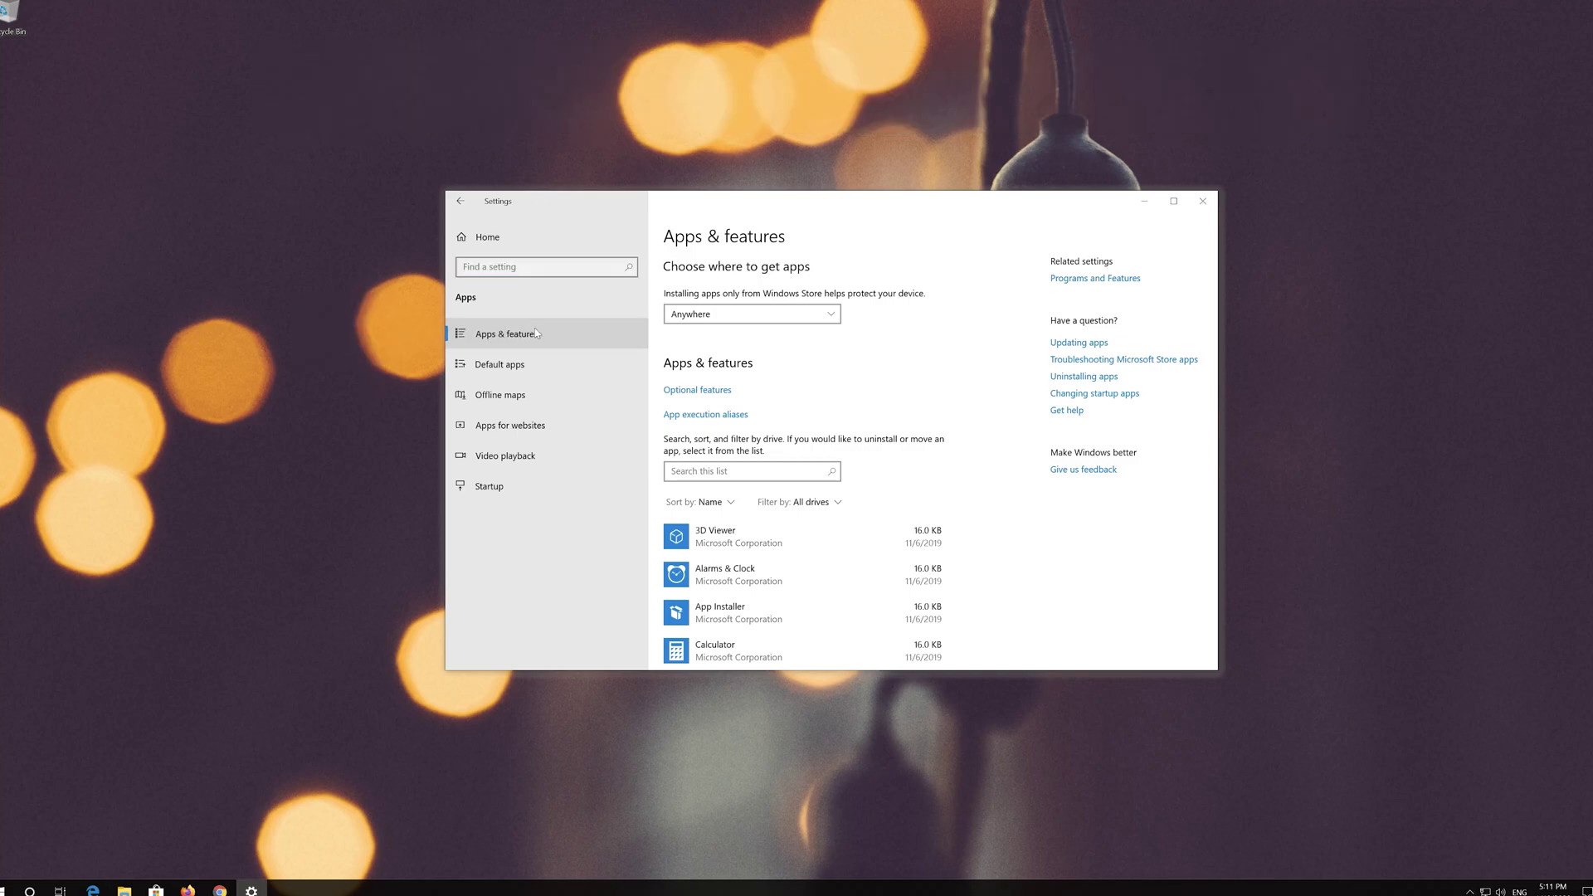
{"action": "scroll", "coordinate": [770, 411], "scroll_direction": "down", "scroll_amount": 2}
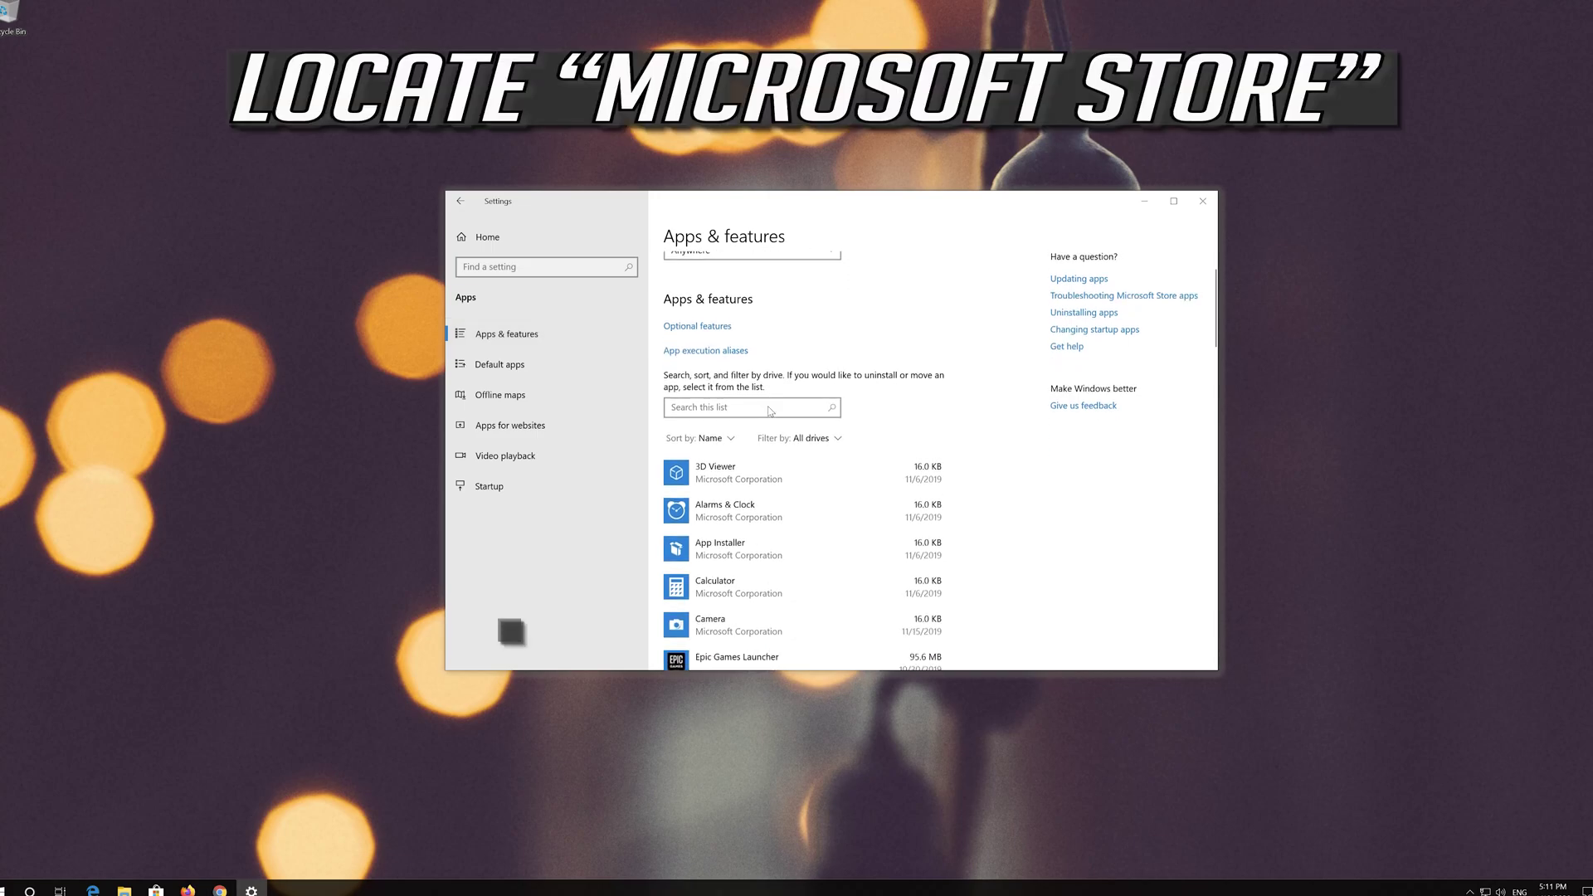
{"action": "scroll", "coordinate": [770, 412], "scroll_direction": "down", "scroll_amount": 3}
{"action": "scroll", "coordinate": [770, 412], "scroll_direction": "down", "scroll_amount": 5}
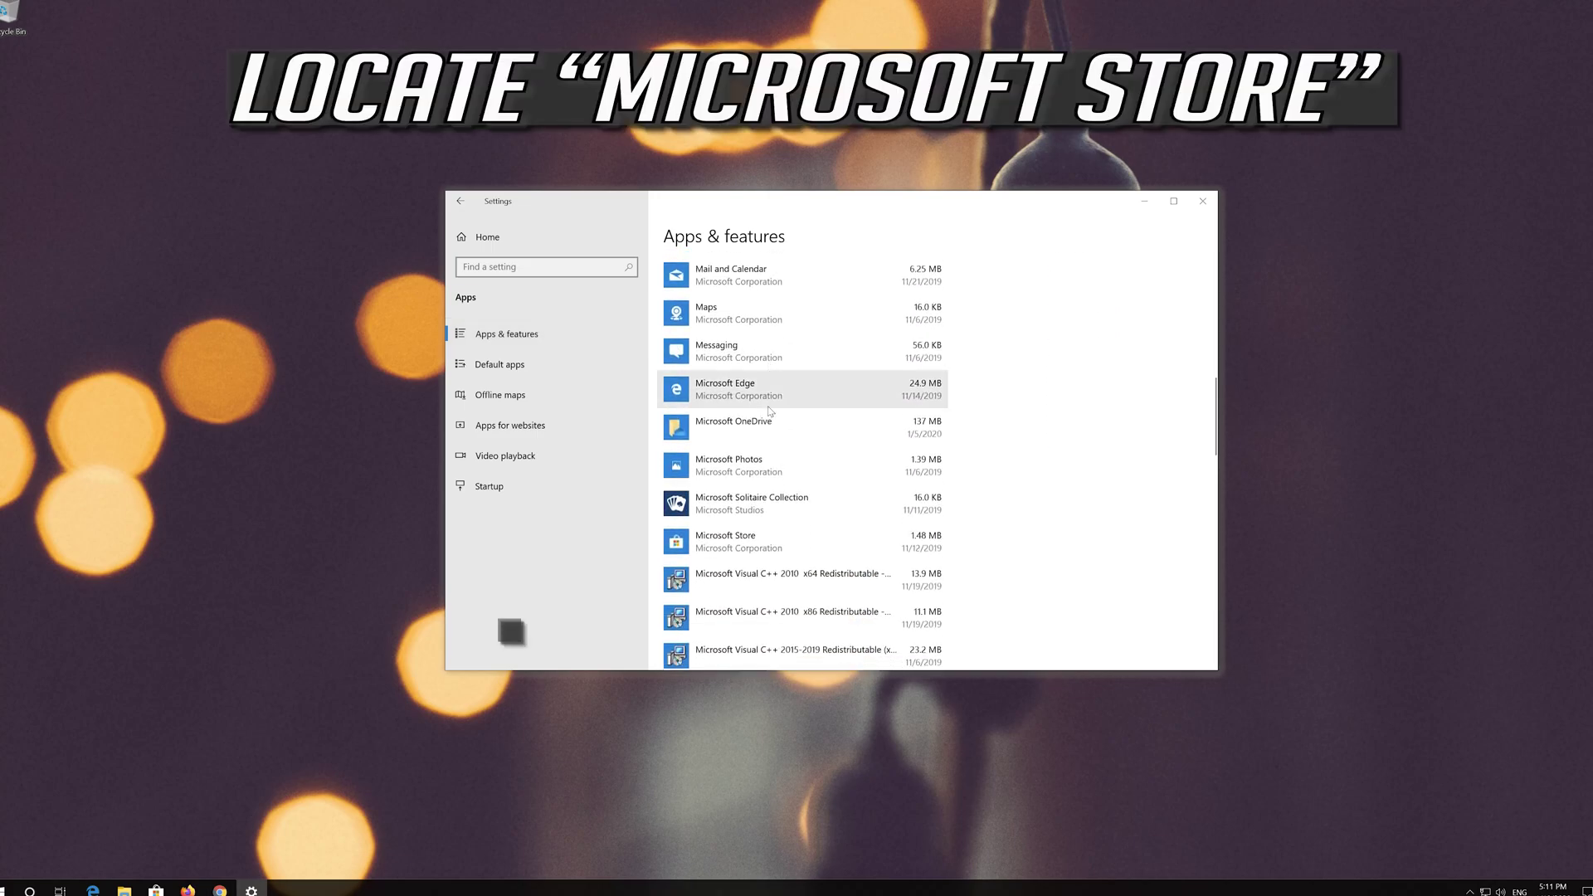
{"action": "scroll", "coordinate": [770, 411], "scroll_direction": "down", "scroll_amount": 3}
{"action": "scroll", "coordinate": [768, 405], "scroll_direction": "up", "scroll_amount": 1}
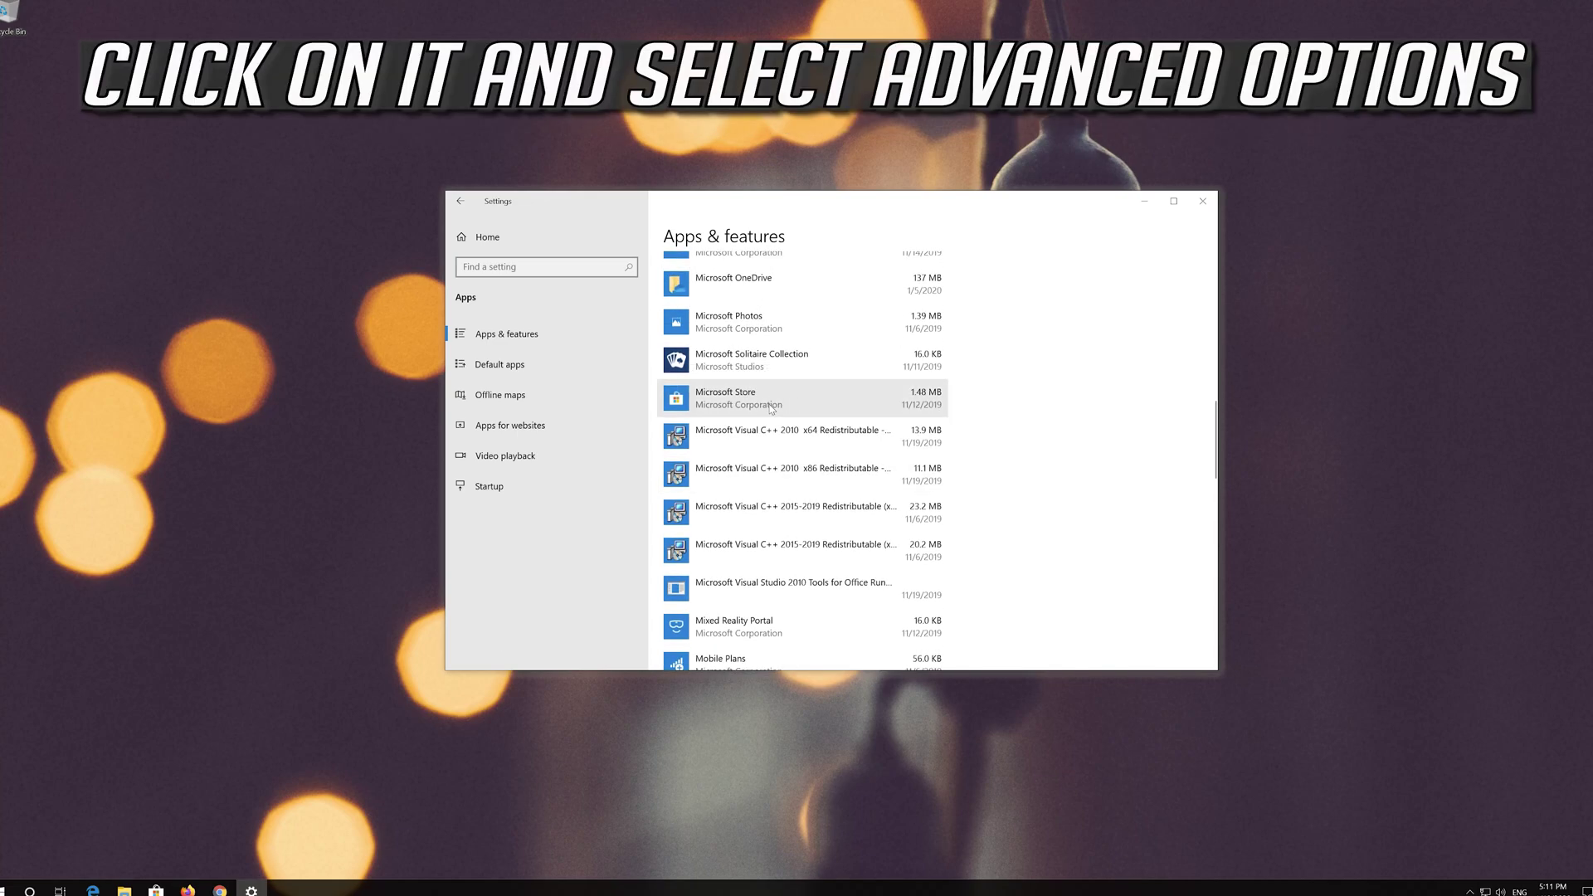
{"action": "left_click", "coordinate": [770, 408]}
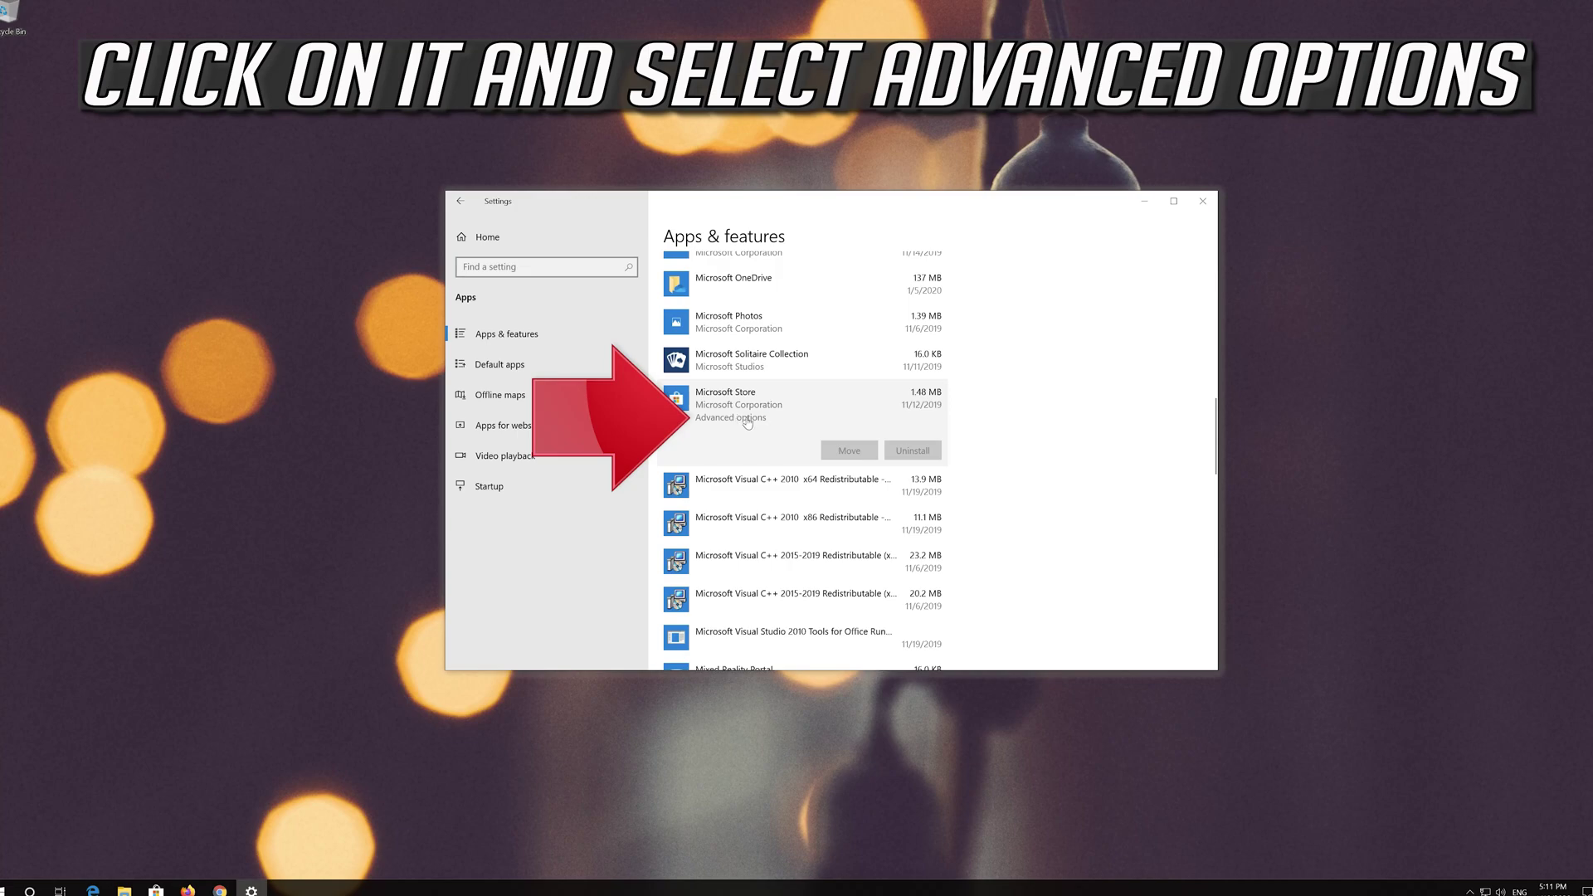
{"action": "left_click", "coordinate": [748, 419]}
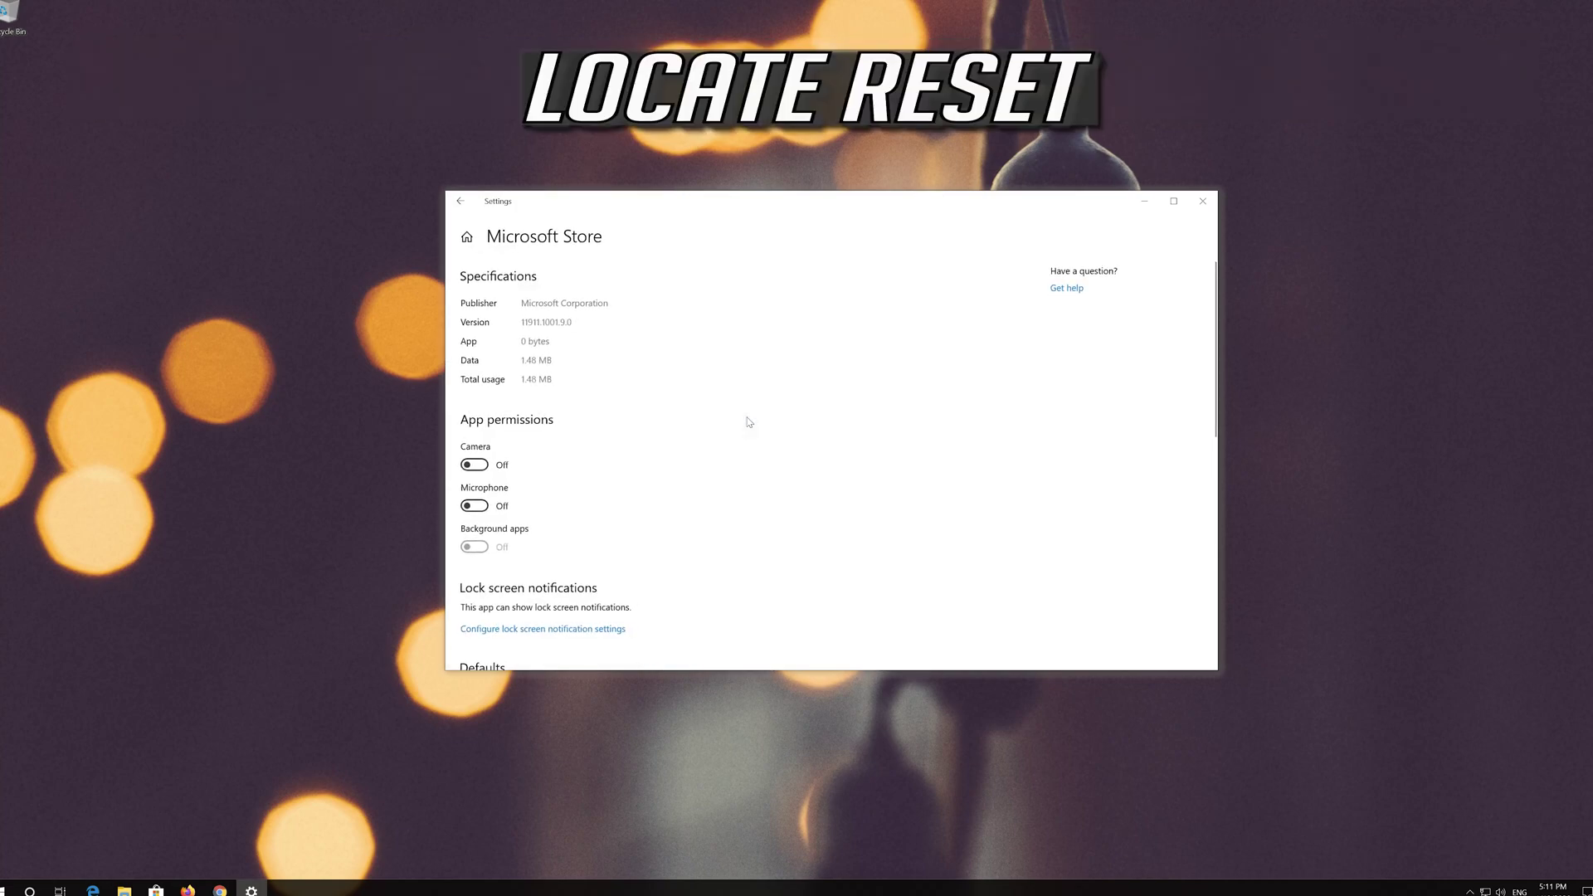
- Reset the Microsoft Store app data, confirm, and relaunch Microsoft Store
{"action": "scroll", "coordinate": [637, 449], "scroll_direction": "down", "scroll_amount": 3}
{"action": "scroll", "coordinate": [623, 450], "scroll_direction": "down", "scroll_amount": 4}
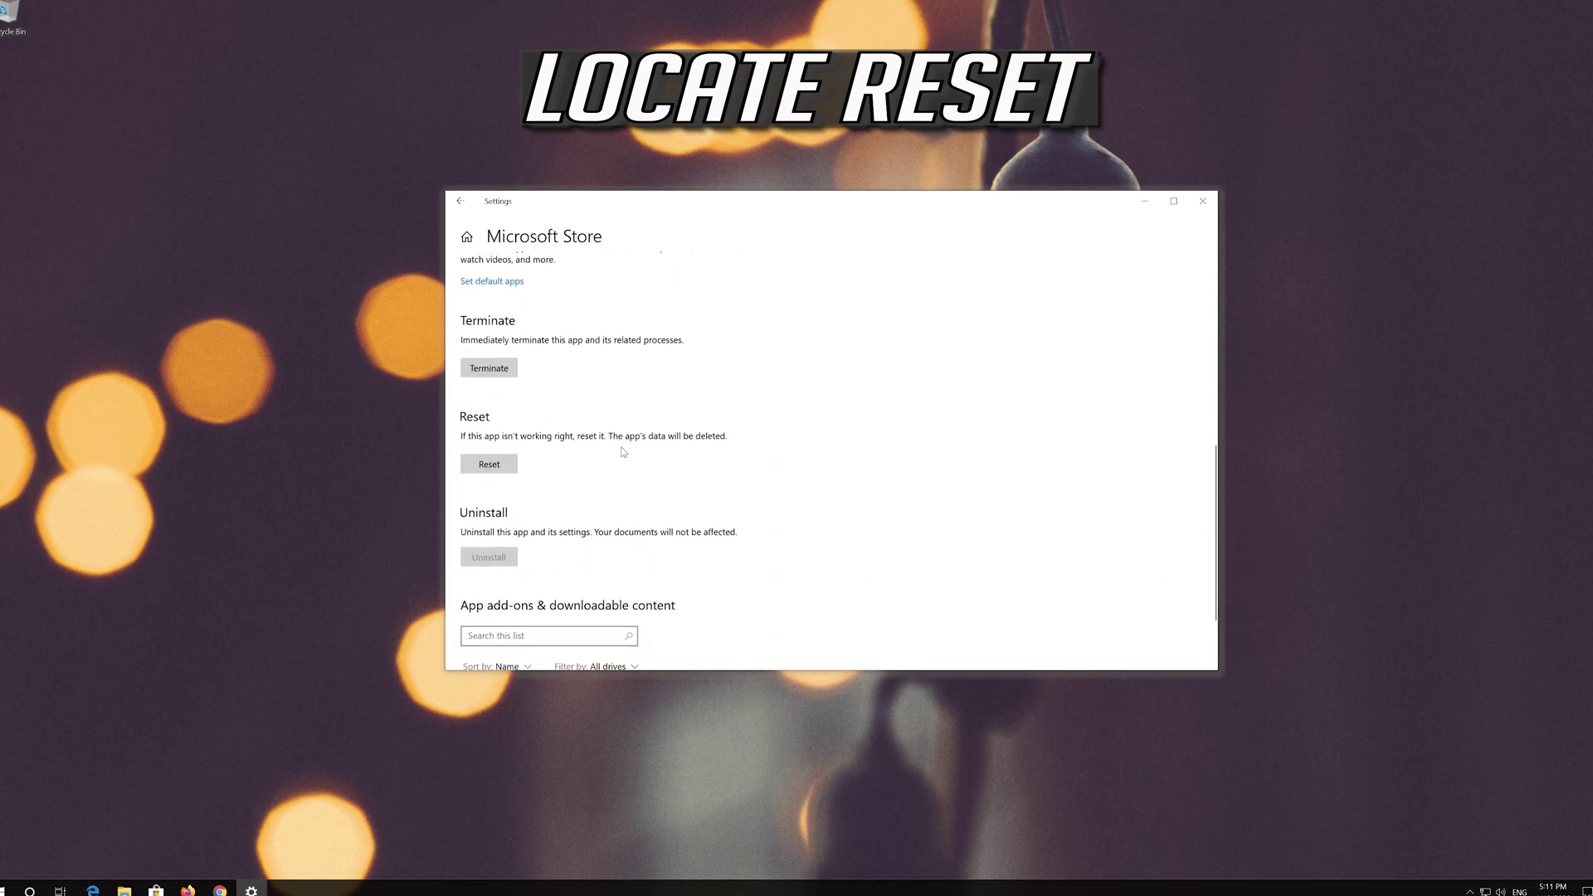
{"action": "left_click", "coordinate": [489, 466]}
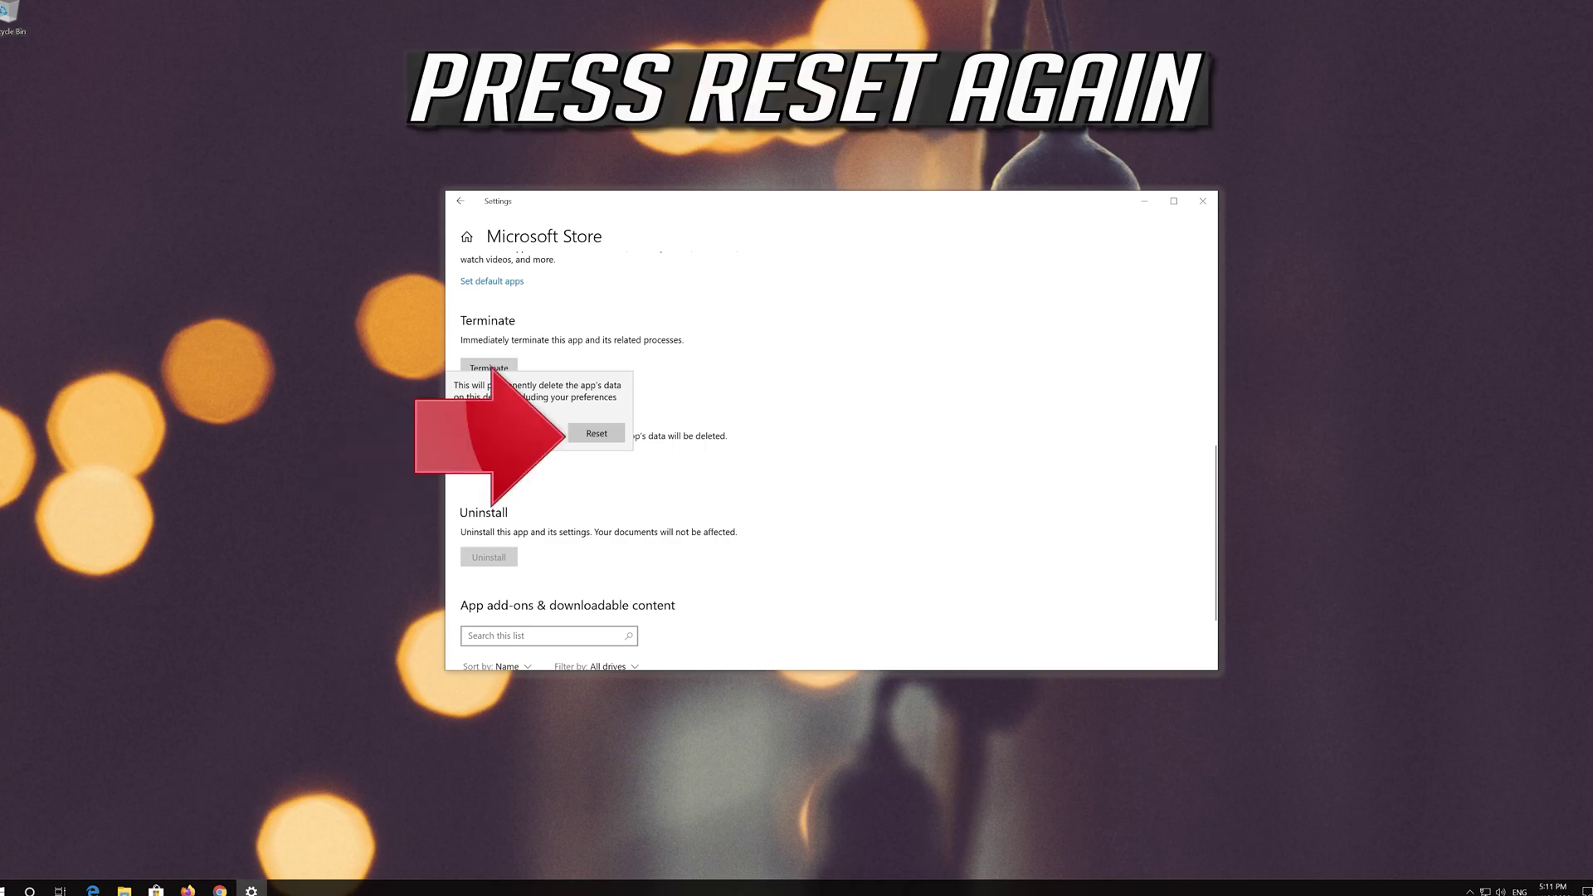
{"action": "left_click", "coordinate": [609, 441]}
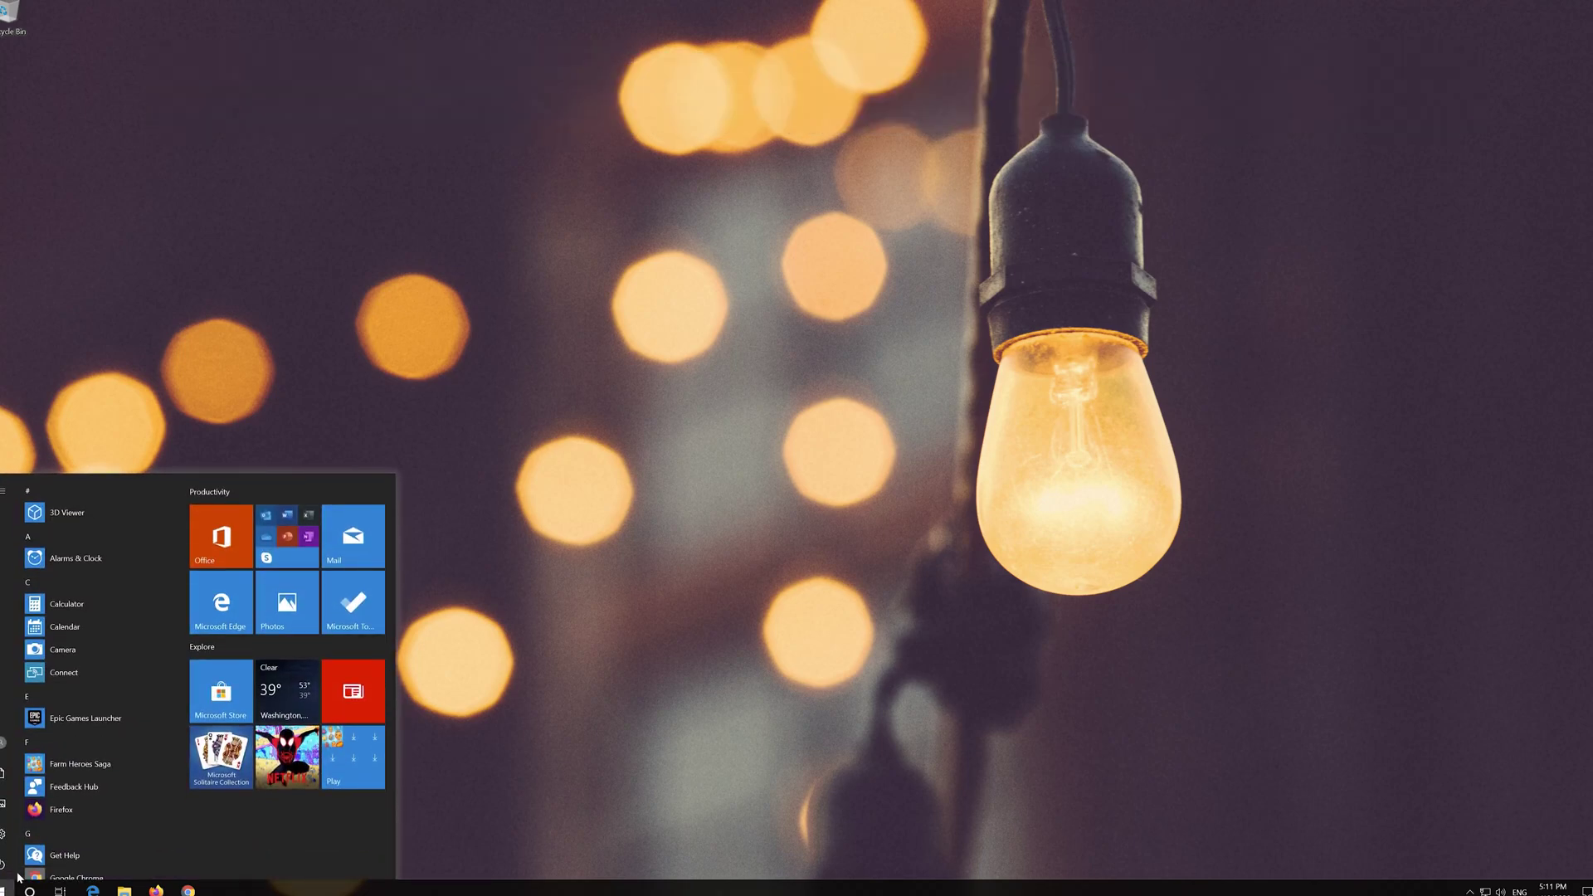
{"action": "left_click", "coordinate": [243, 686]}
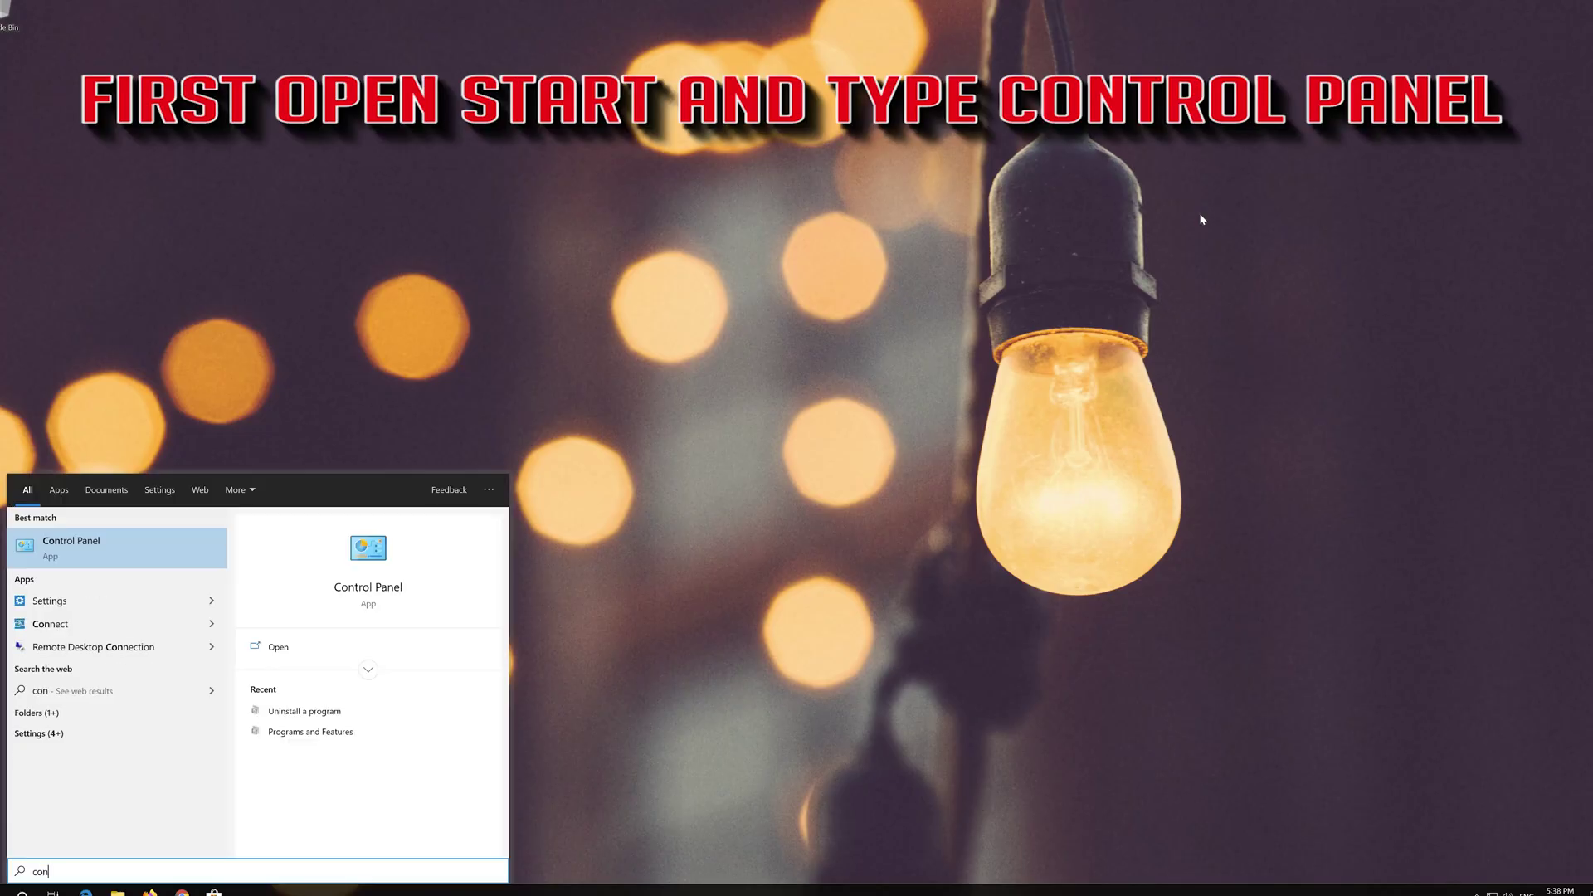
- Open Control Panel and go through Network and Sharing Center to Change adapter settings
{"action": "type", "text": "trol panel"}
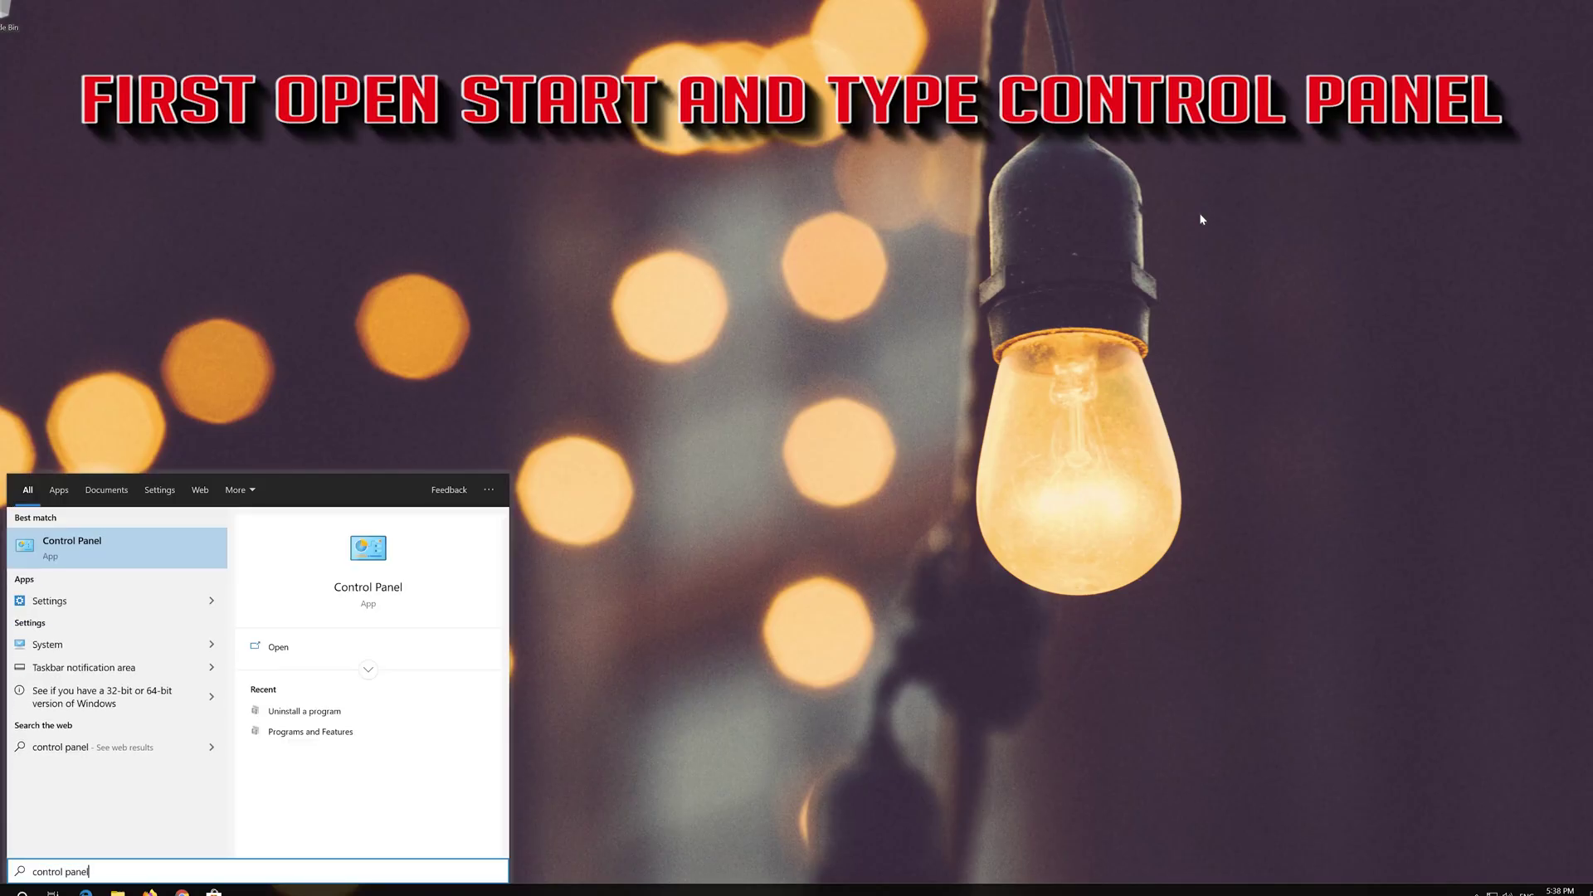
{"action": "left_click", "coordinate": [128, 553]}
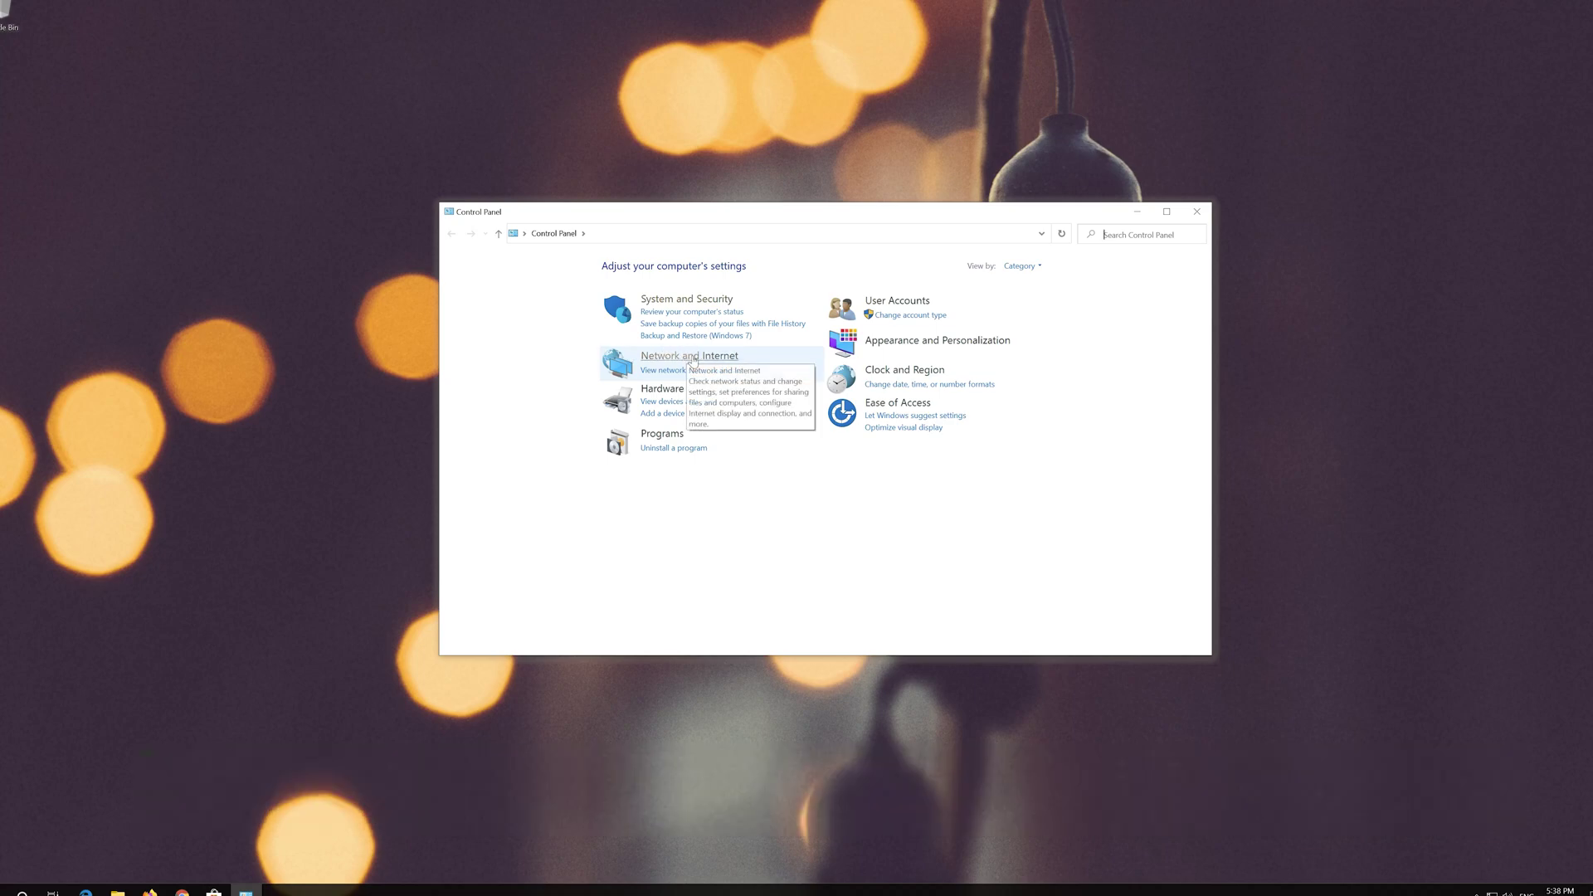
{"action": "left_click", "coordinate": [705, 358]}
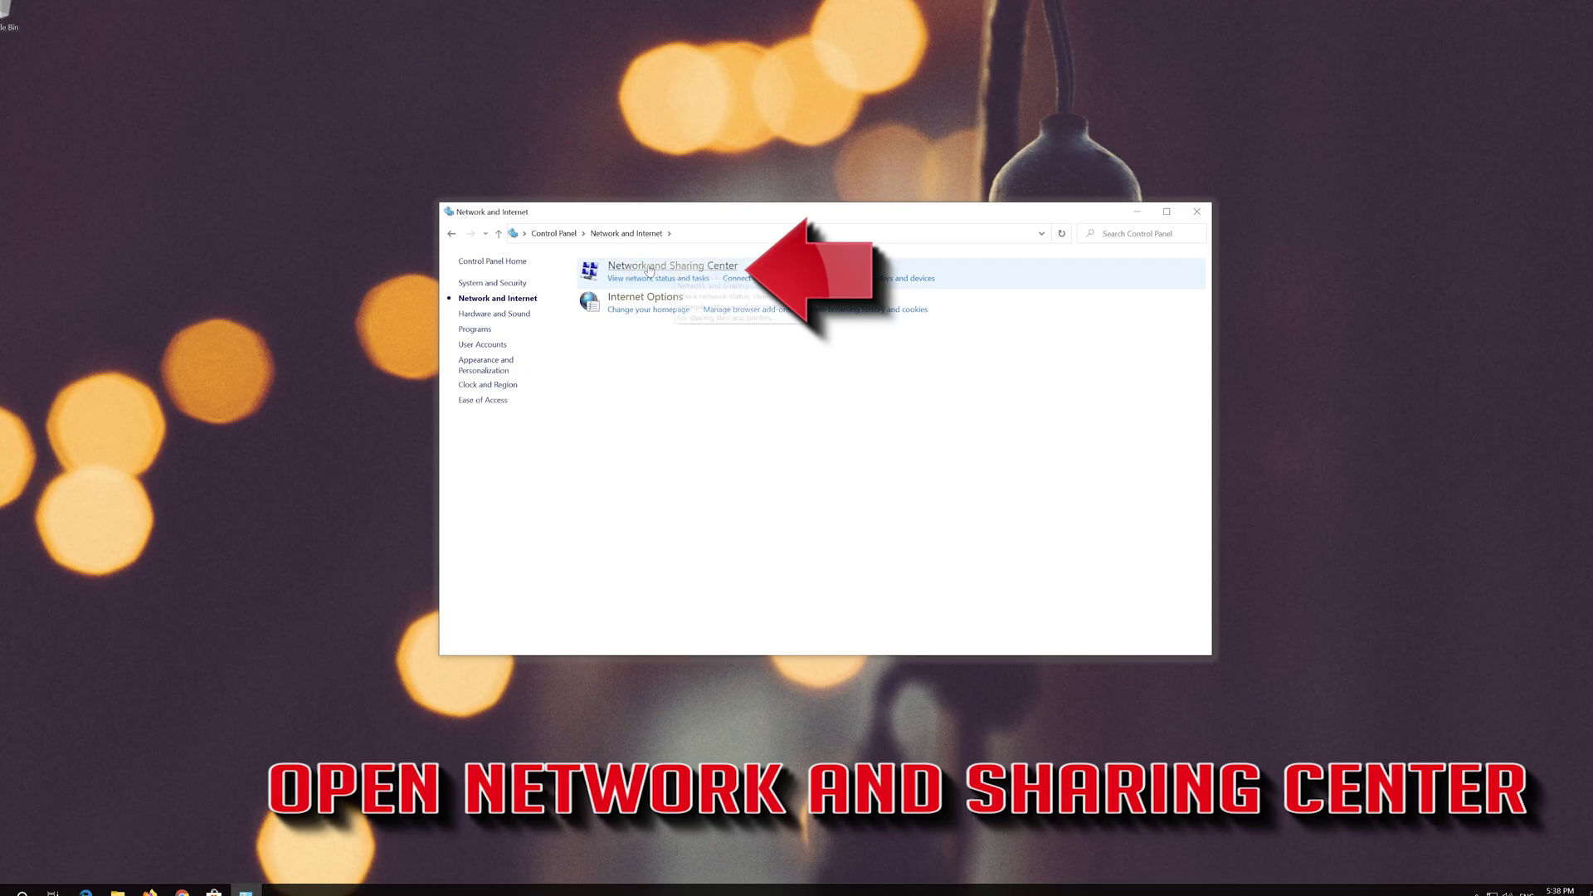
{"action": "left_click", "coordinate": [688, 268]}
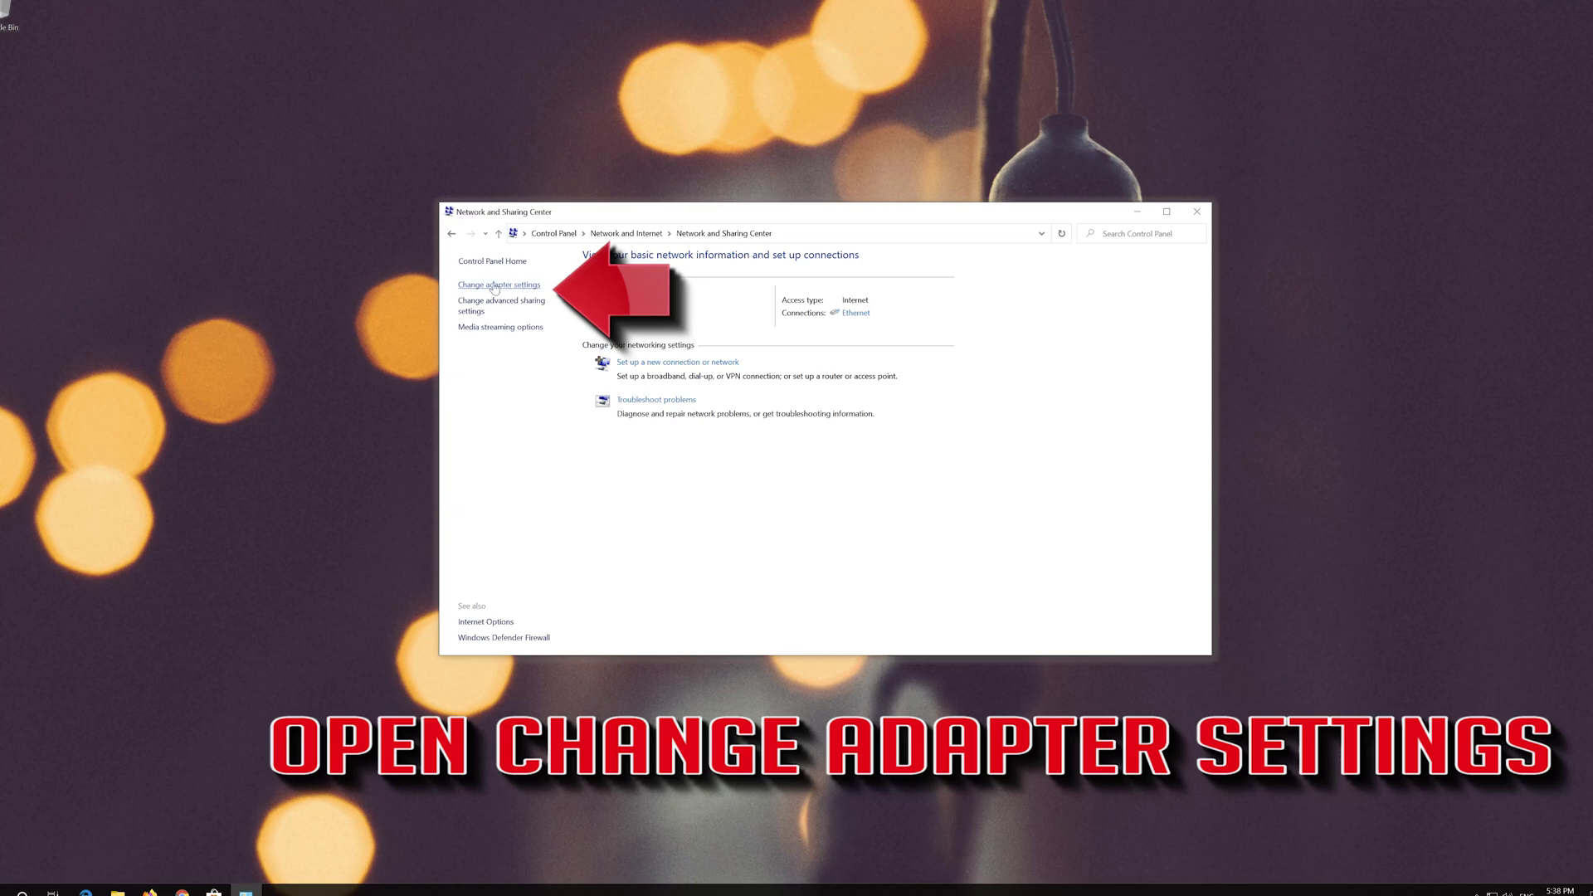
{"action": "left_click", "coordinate": [499, 286]}
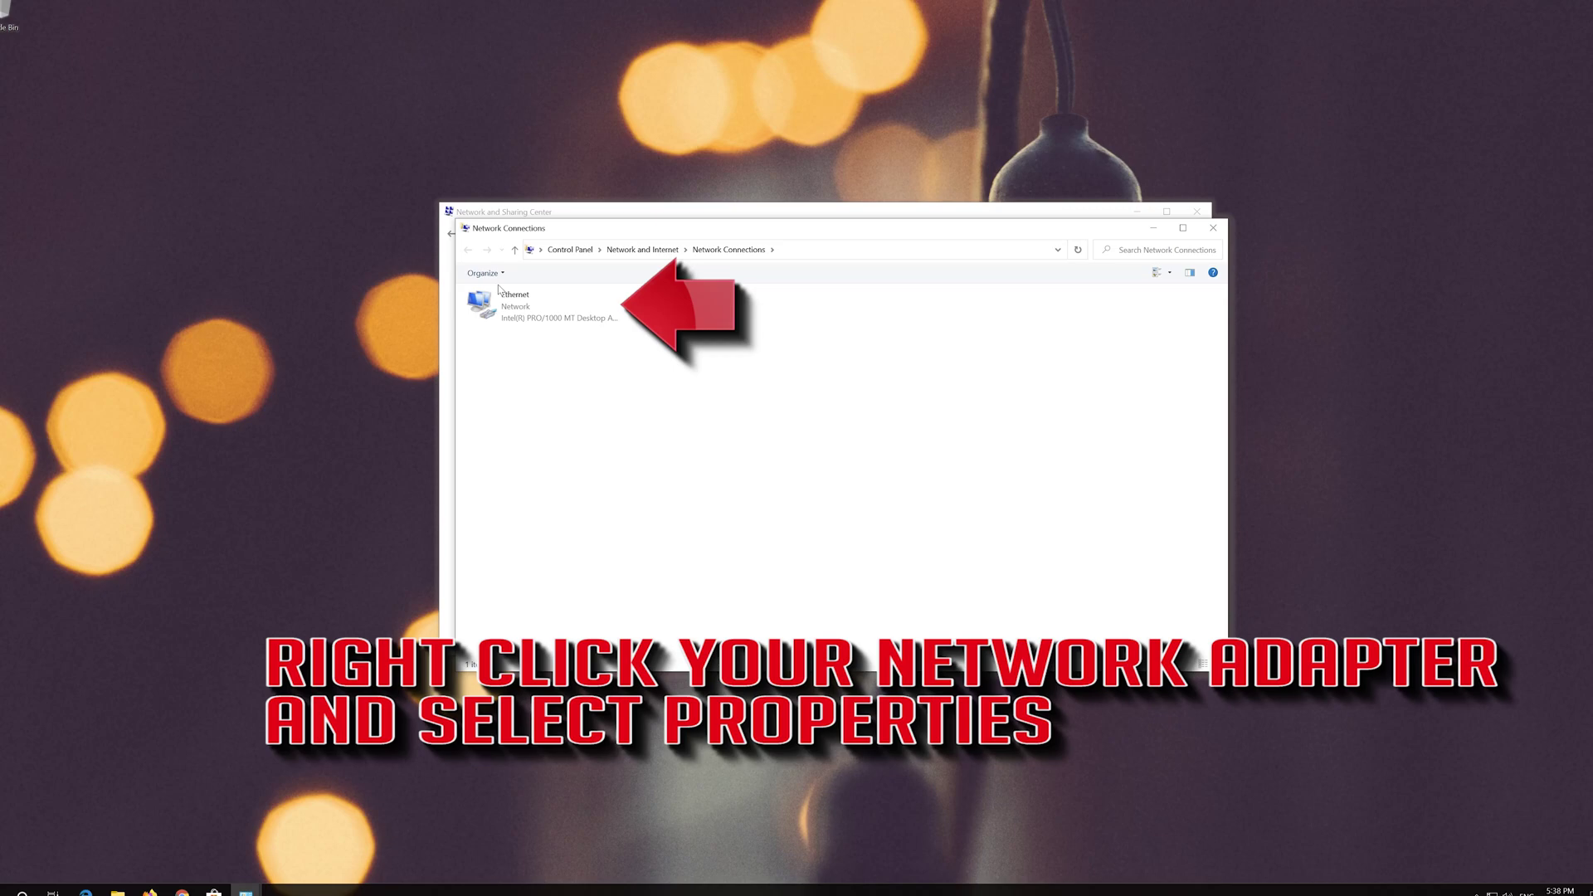
- Open Ethernet Properties, then the Internet Protocol Version 4 (TCP/IPv4) properties
{"action": "left_click", "coordinate": [508, 303]}
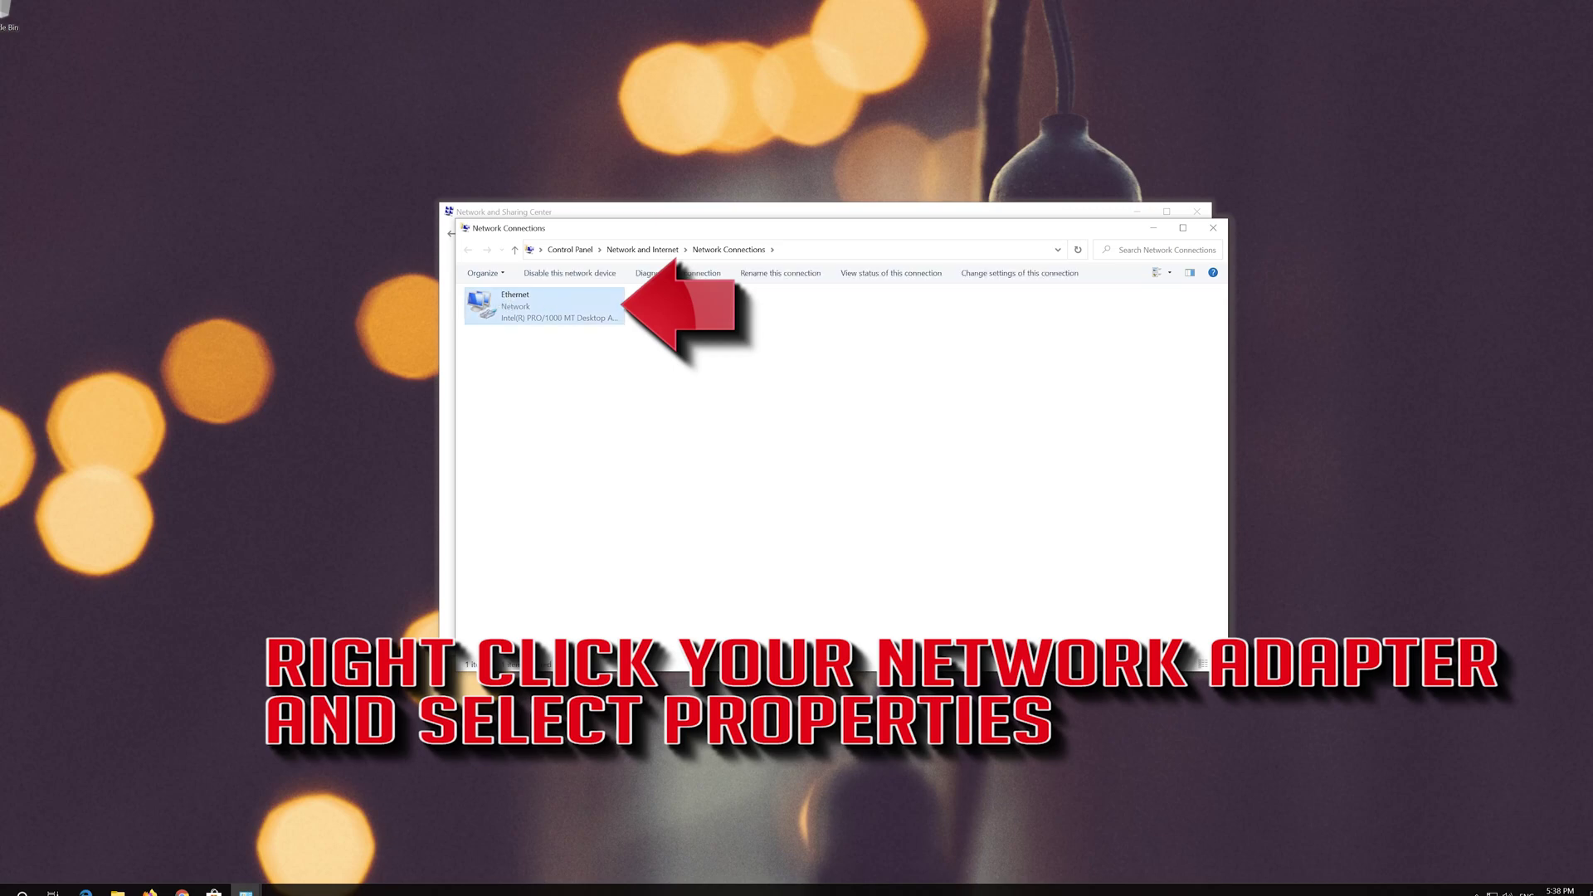
{"action": "right_click", "coordinate": [540, 302]}
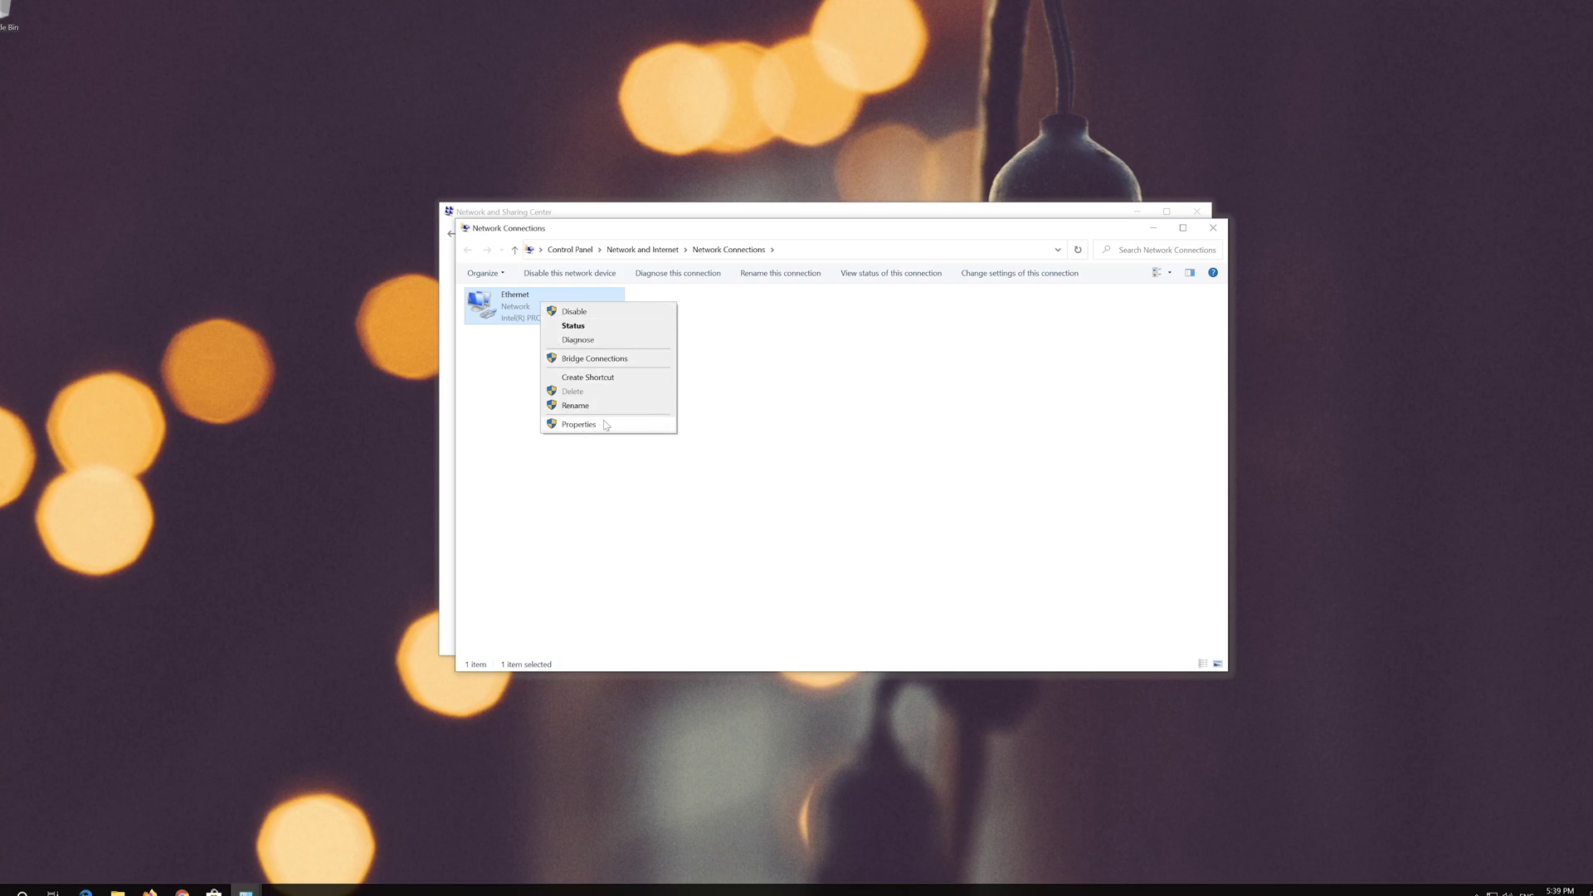
{"action": "left_click", "coordinate": [593, 427]}
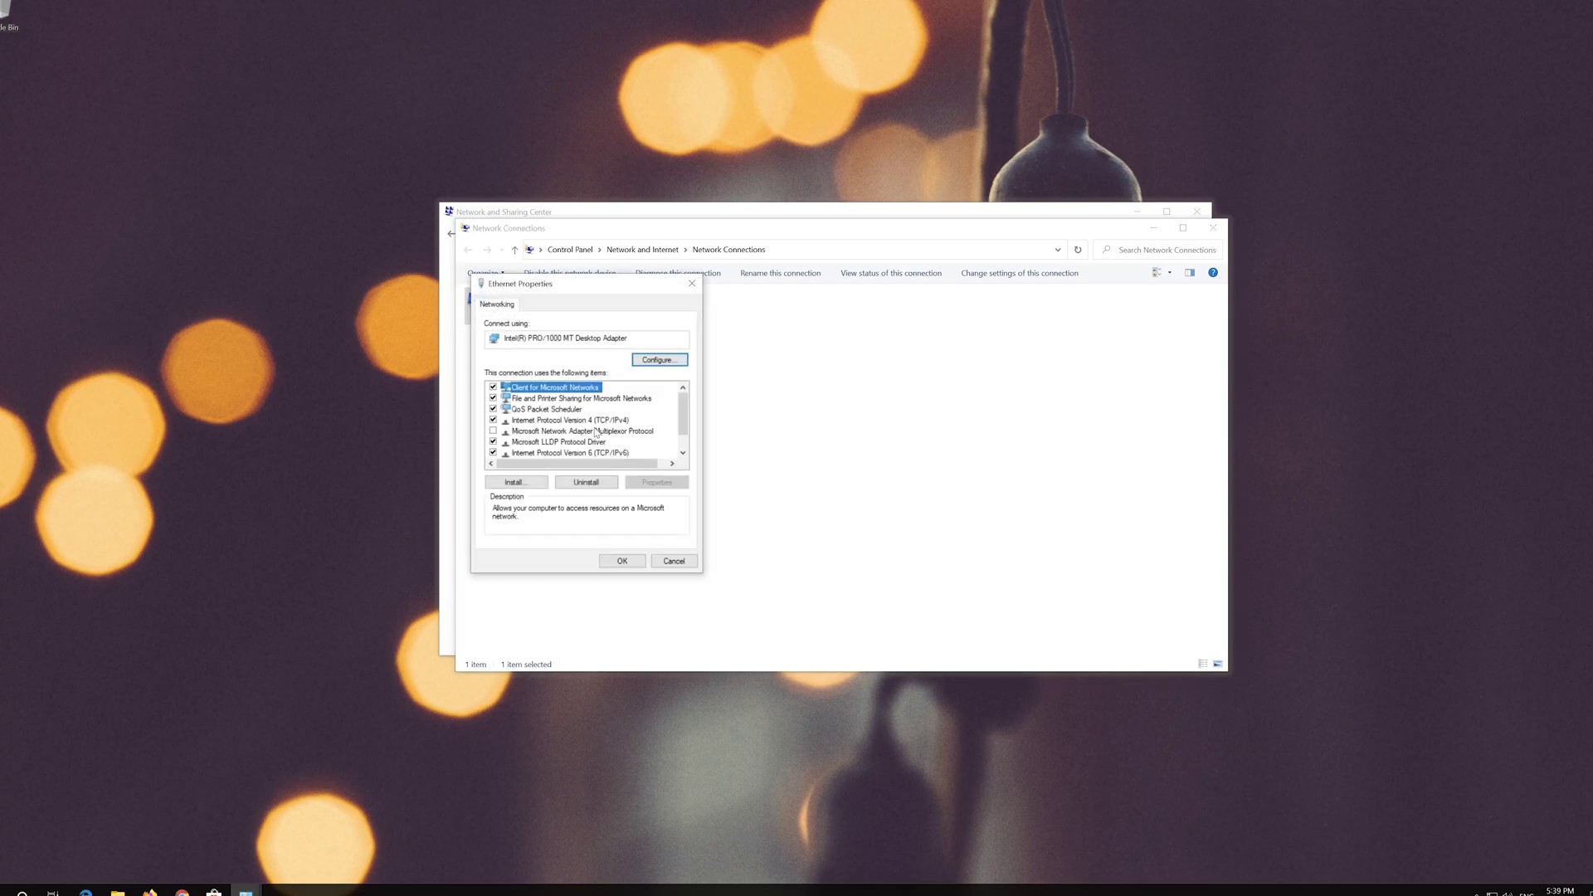
{"action": "left_click_drag", "start_coordinate": [585, 290], "coordinate": [839, 298]}
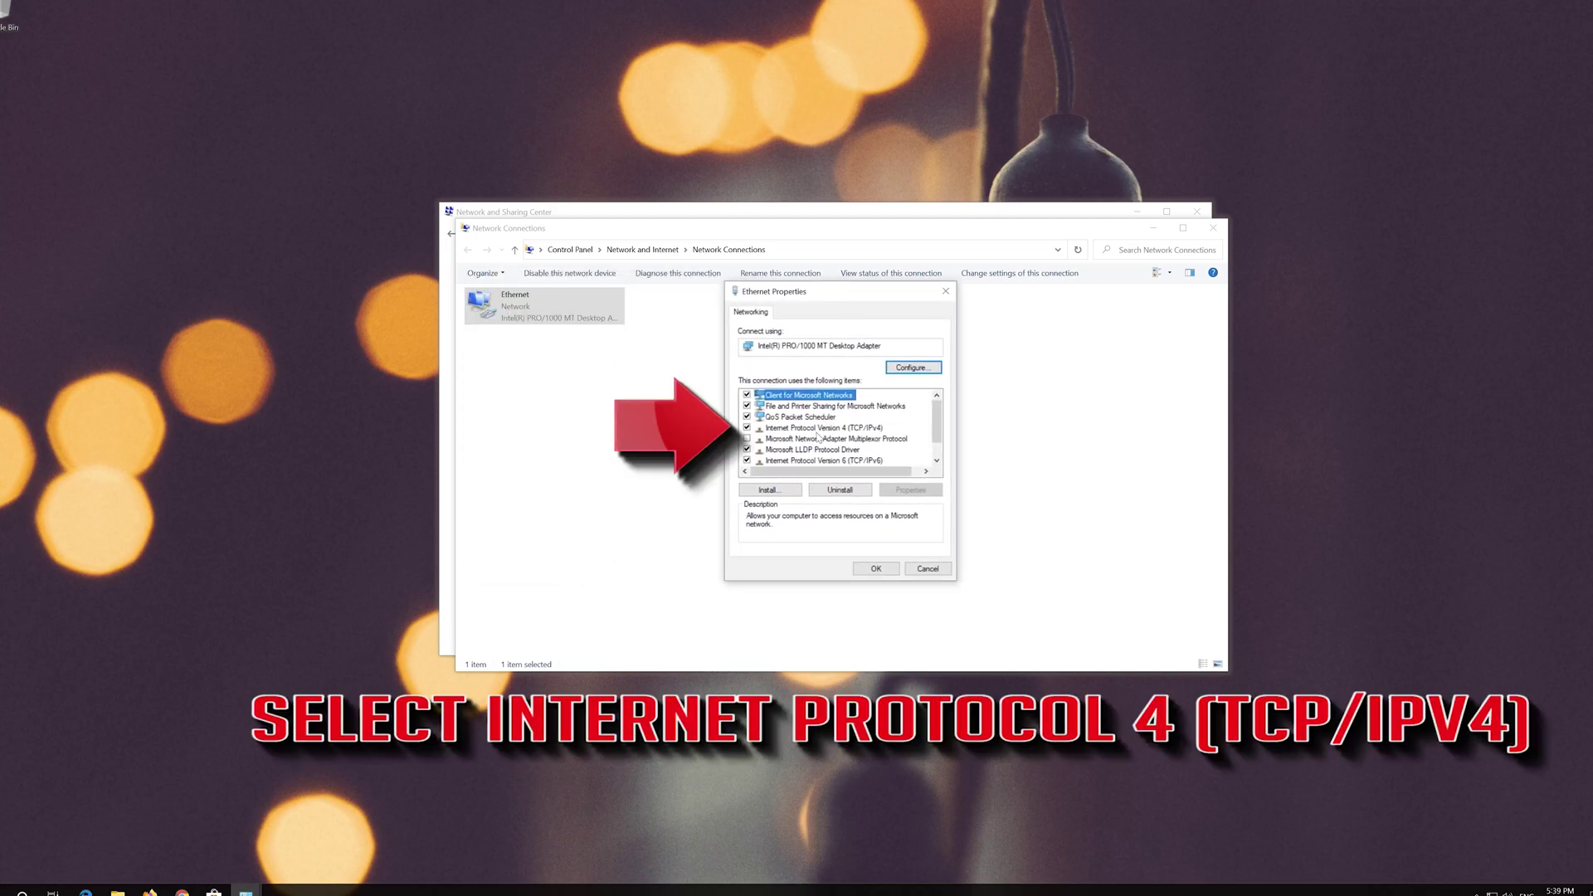
{"action": "left_click", "coordinate": [863, 430]}
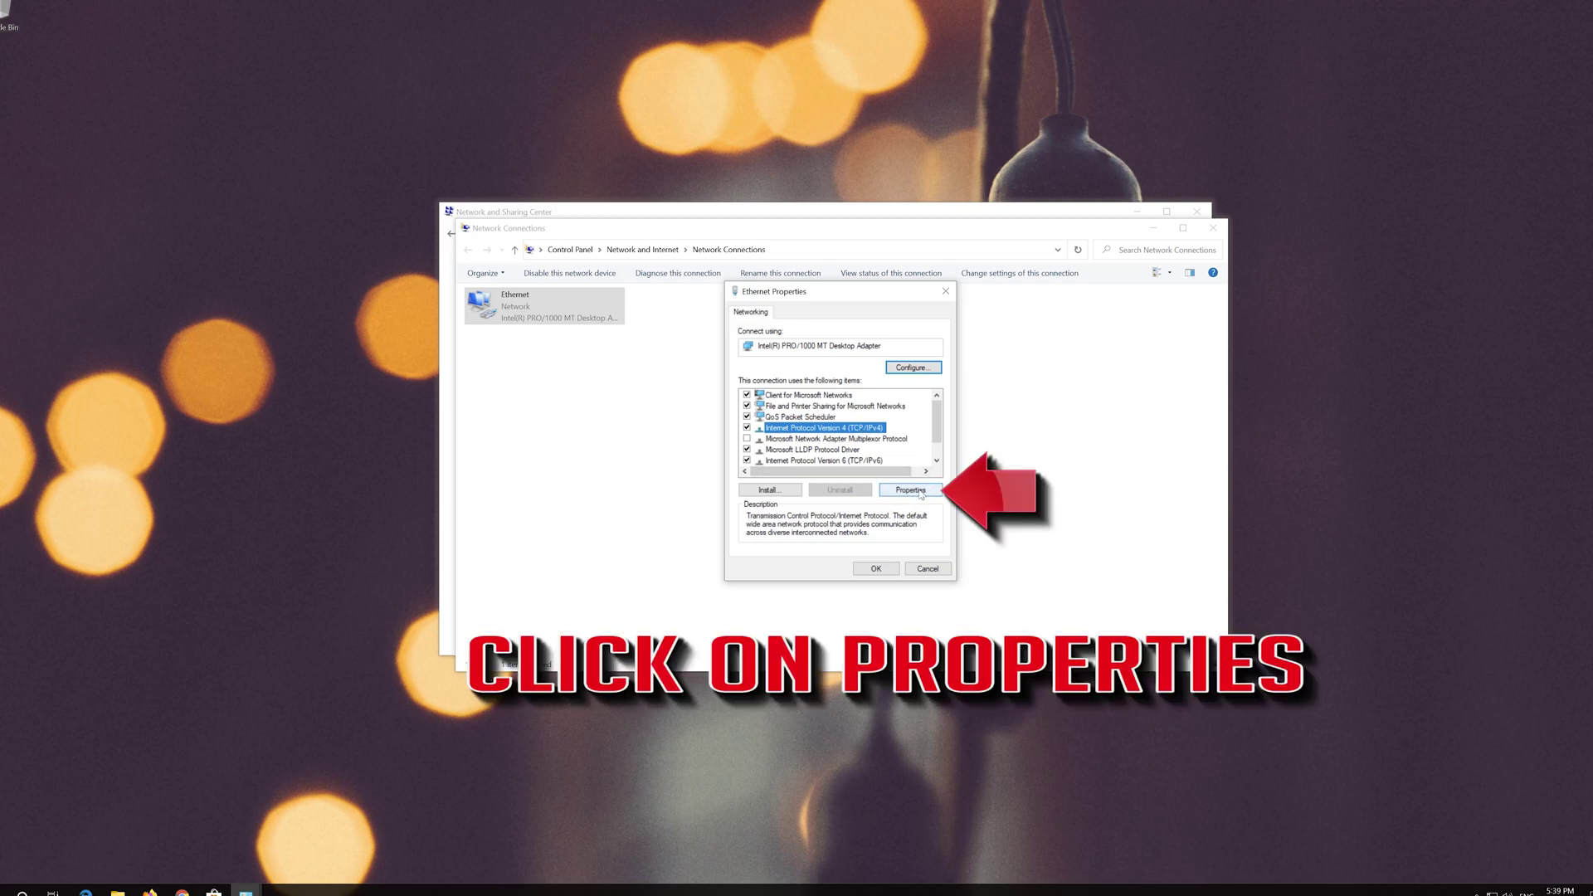
{"action": "left_click", "coordinate": [910, 491]}
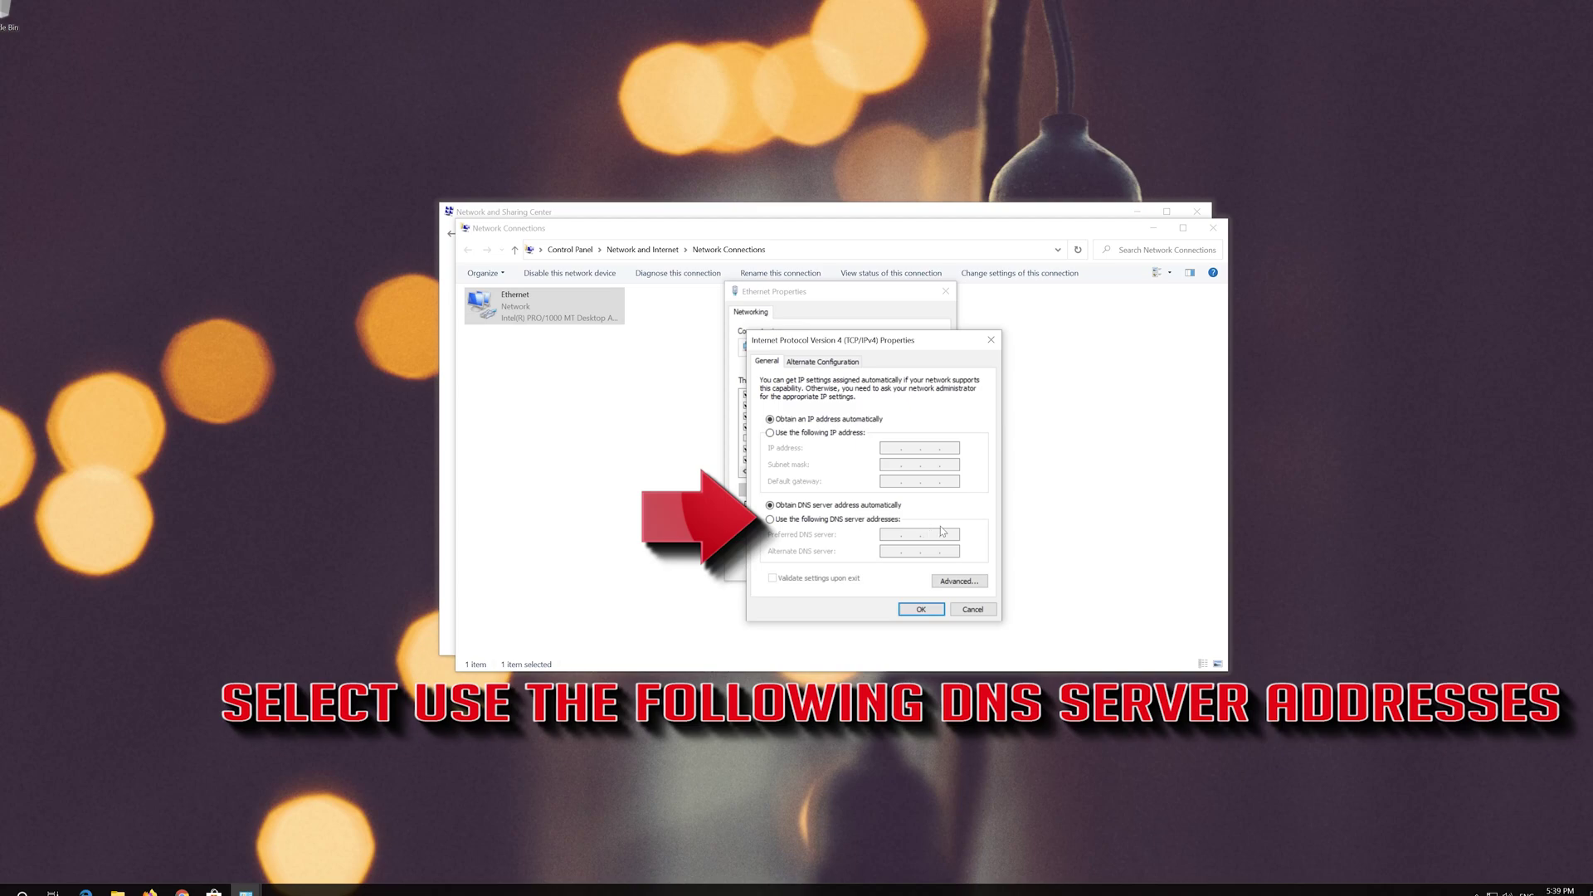
- Save custom IPv4 DNS servers 1.1.1.1 and 1.0.0.1 for Ethernet, closing its properties
{"action": "left_click", "coordinate": [770, 520]}
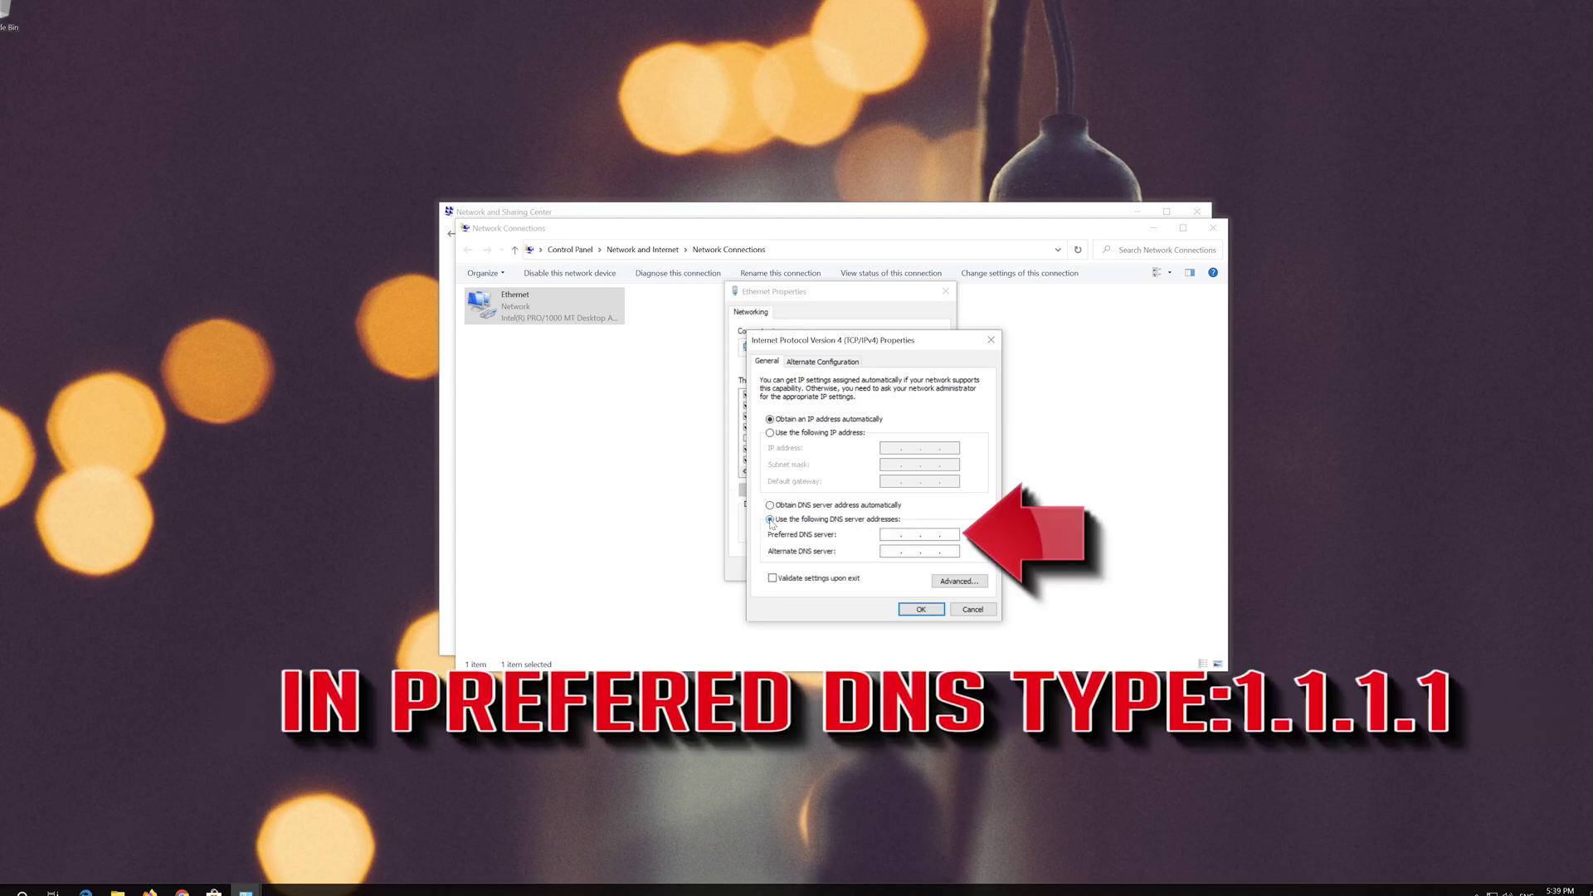
{"action": "left_click", "coordinate": [891, 537]}
{"action": "type", "text": "1 . 1 . 1 . 1"}
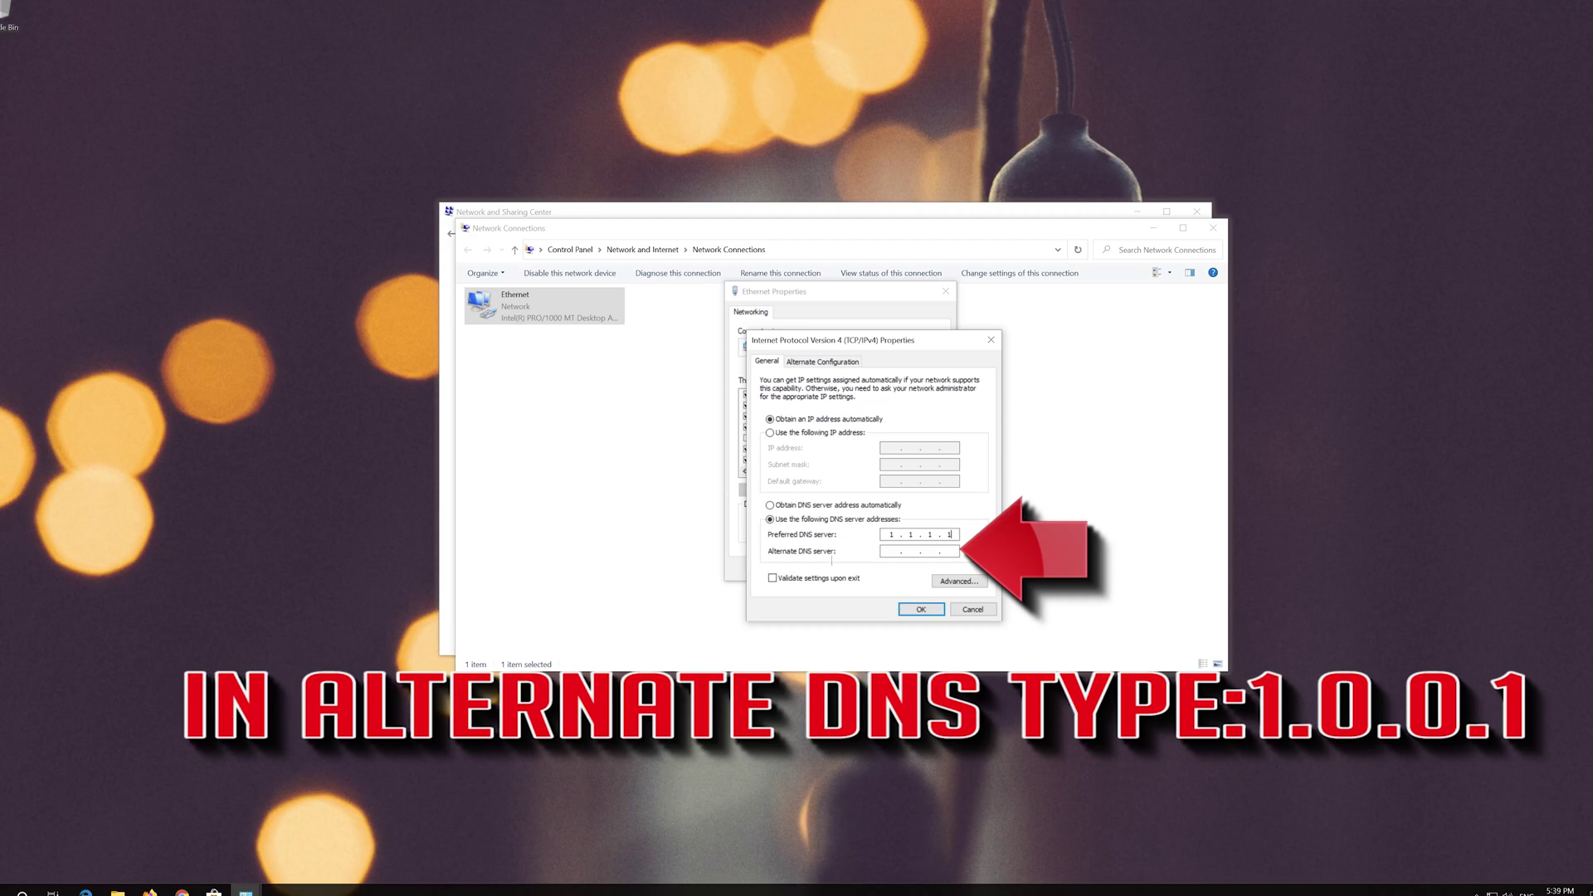
{"action": "left_click", "coordinate": [890, 548]}
{"action": "type", "text": "1"}
{"action": "type", "text": ". 0 . 0 . 1"}
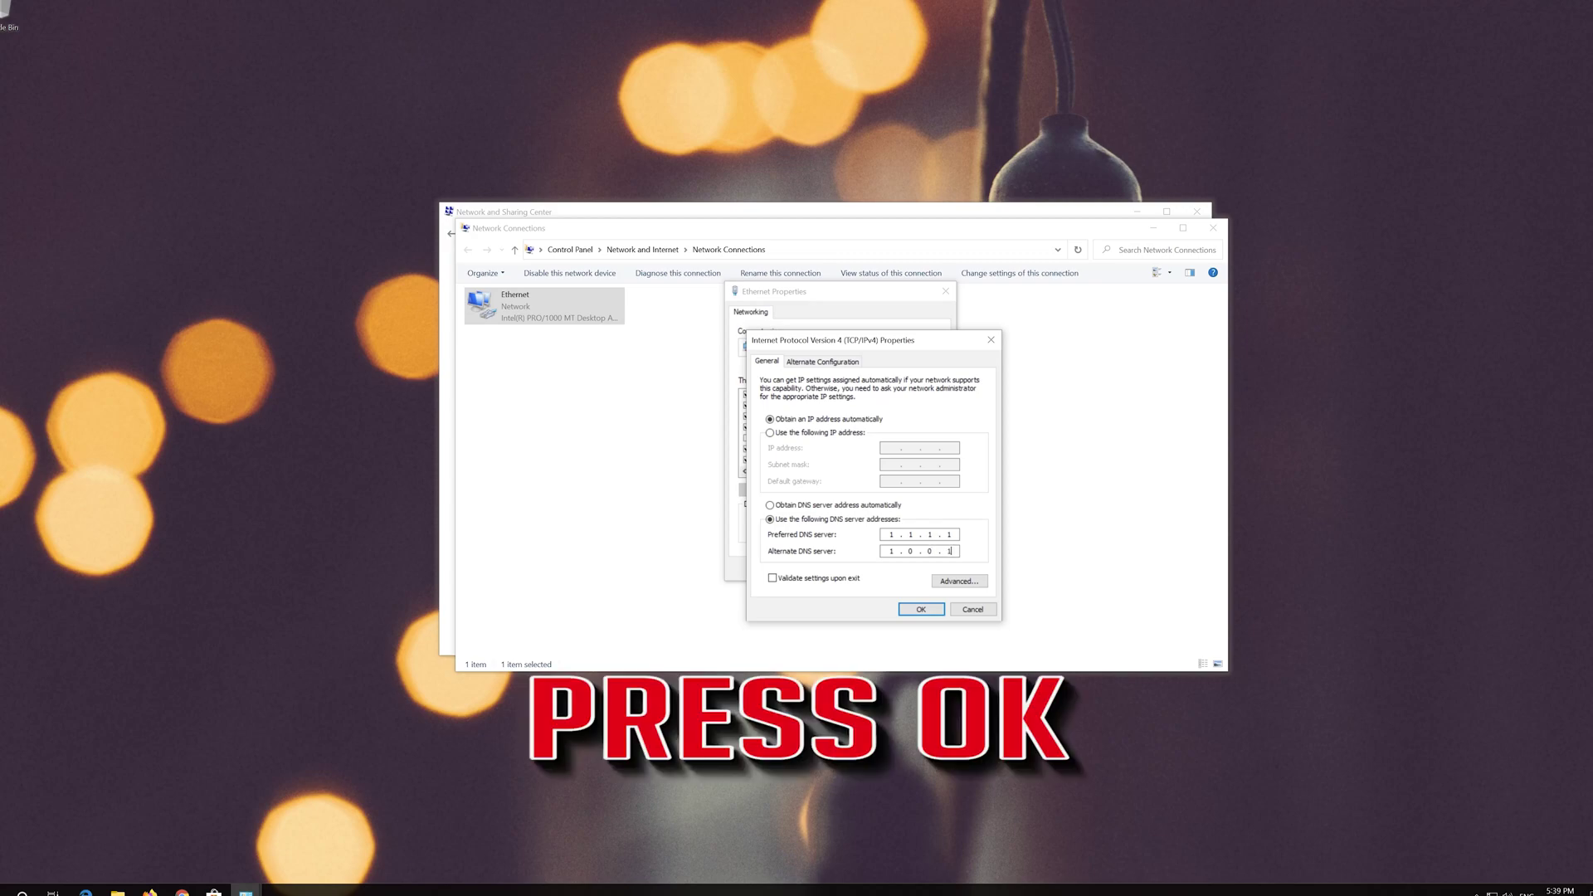
{"action": "left_click", "coordinate": [922, 609]}
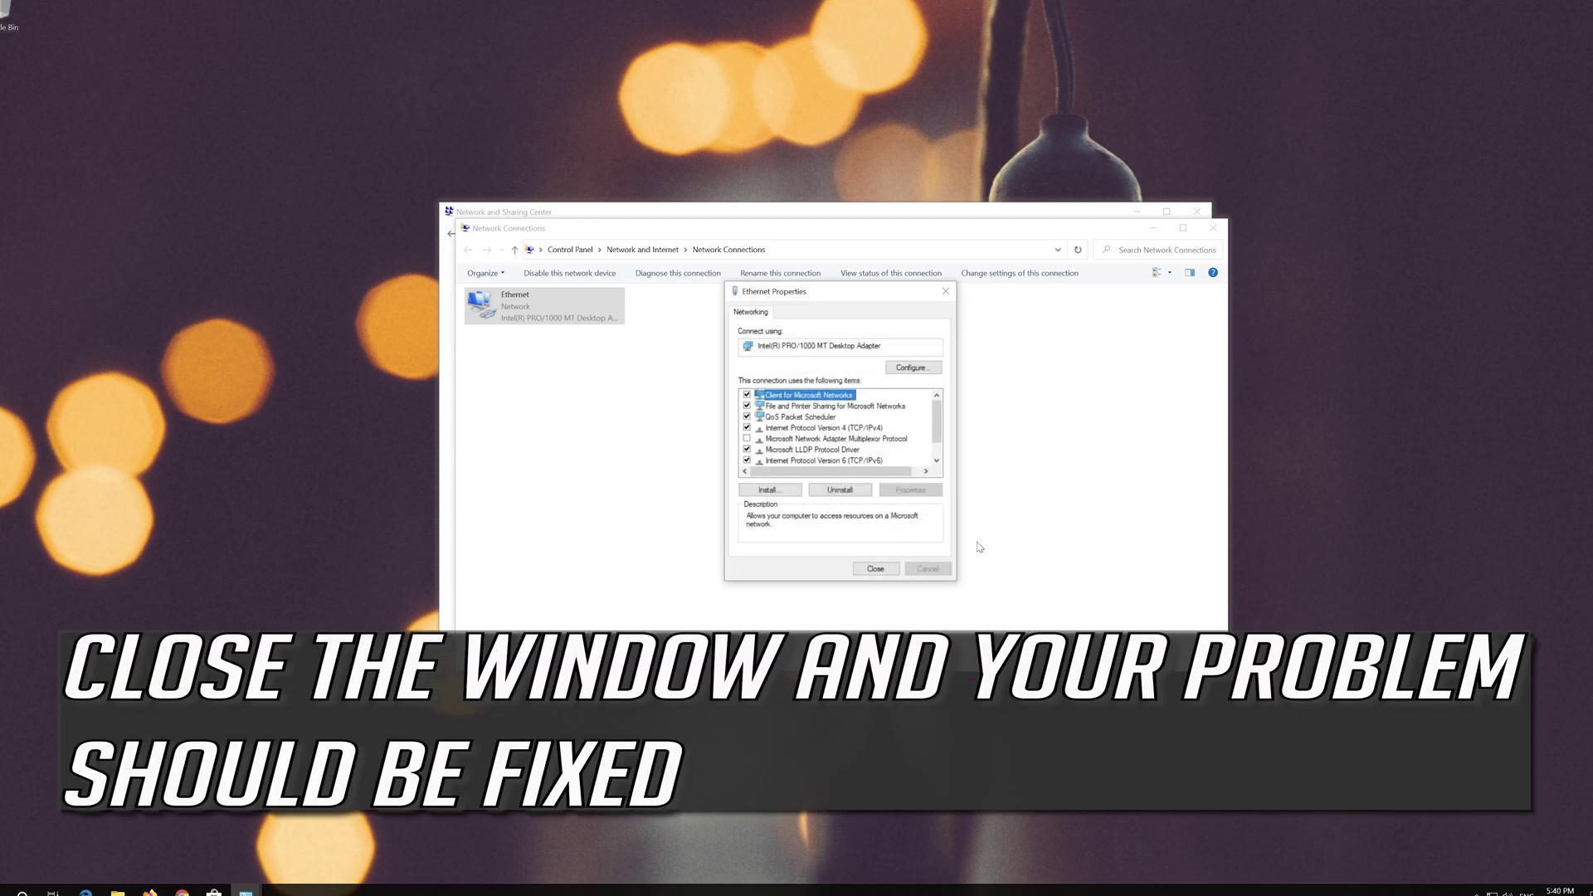
{"action": "left_click", "coordinate": [876, 571]}
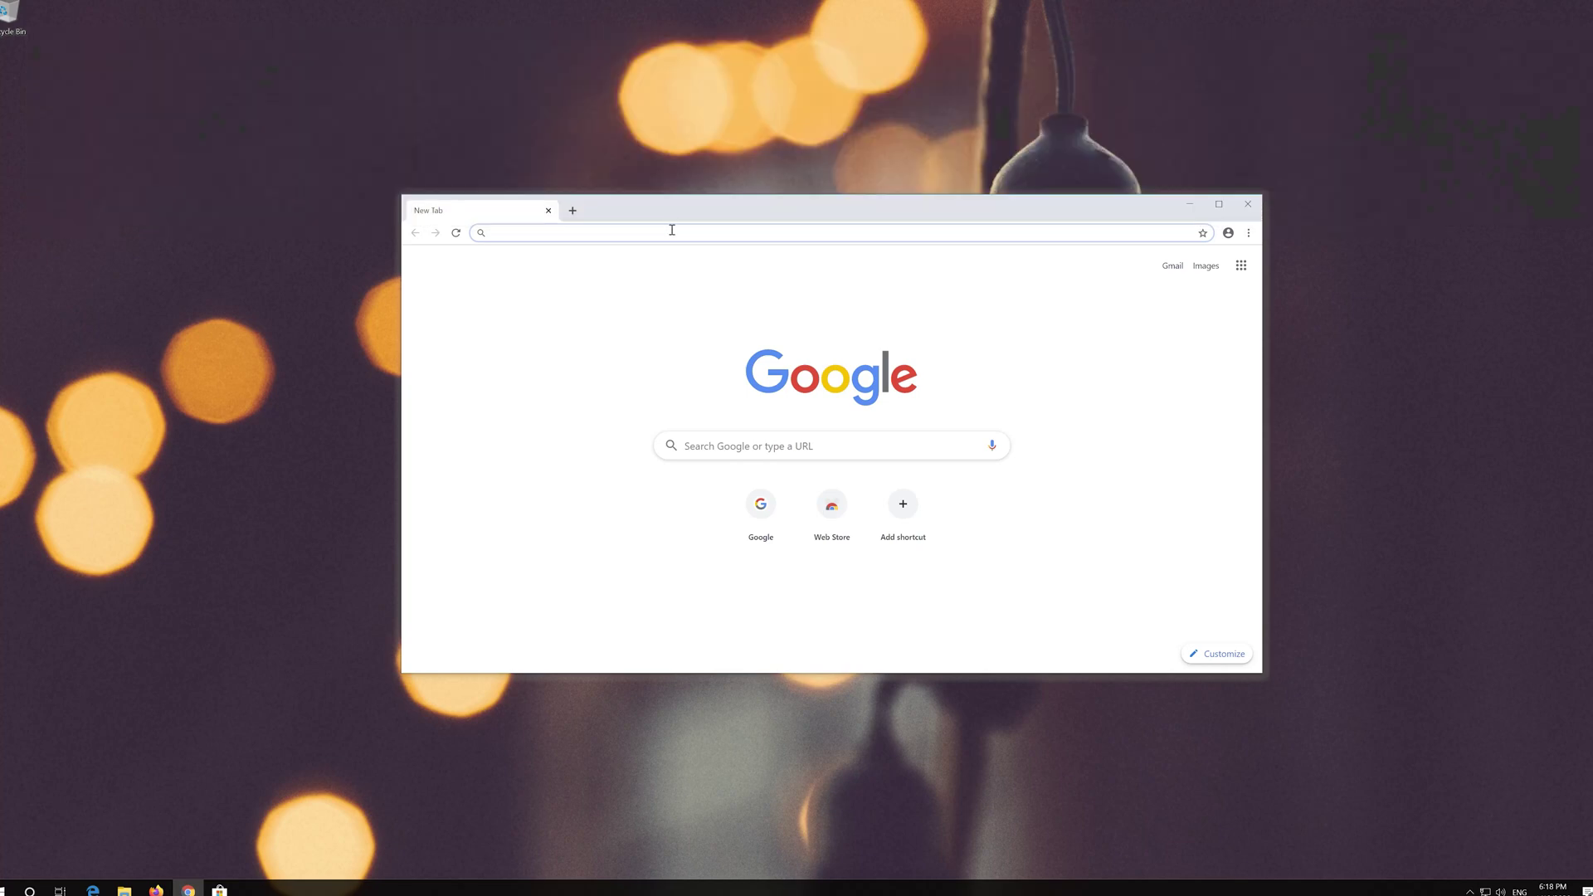
- Get the Media Creation Tool via 'Download tool now' on microsoft.com, then exit Chrome
{"action": "type", "text": "https://www.microsoft.com/en-us/software-download/windows10"}
{"action": "key", "text": "Return"}
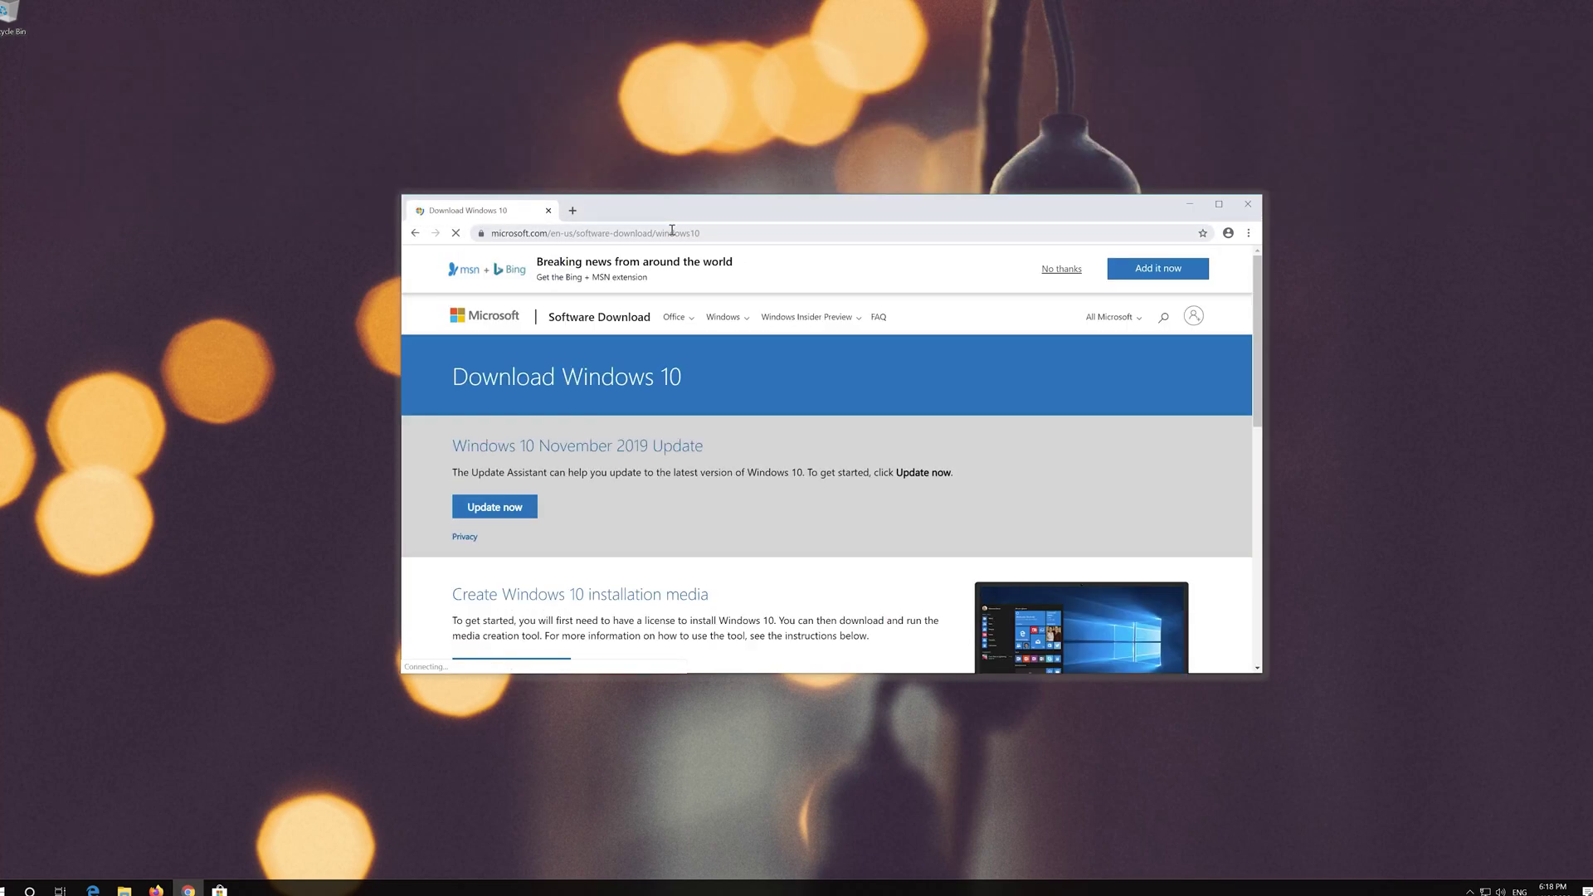
{"action": "scroll", "coordinate": [770, 484], "scroll_direction": "down", "scroll_amount": 1}
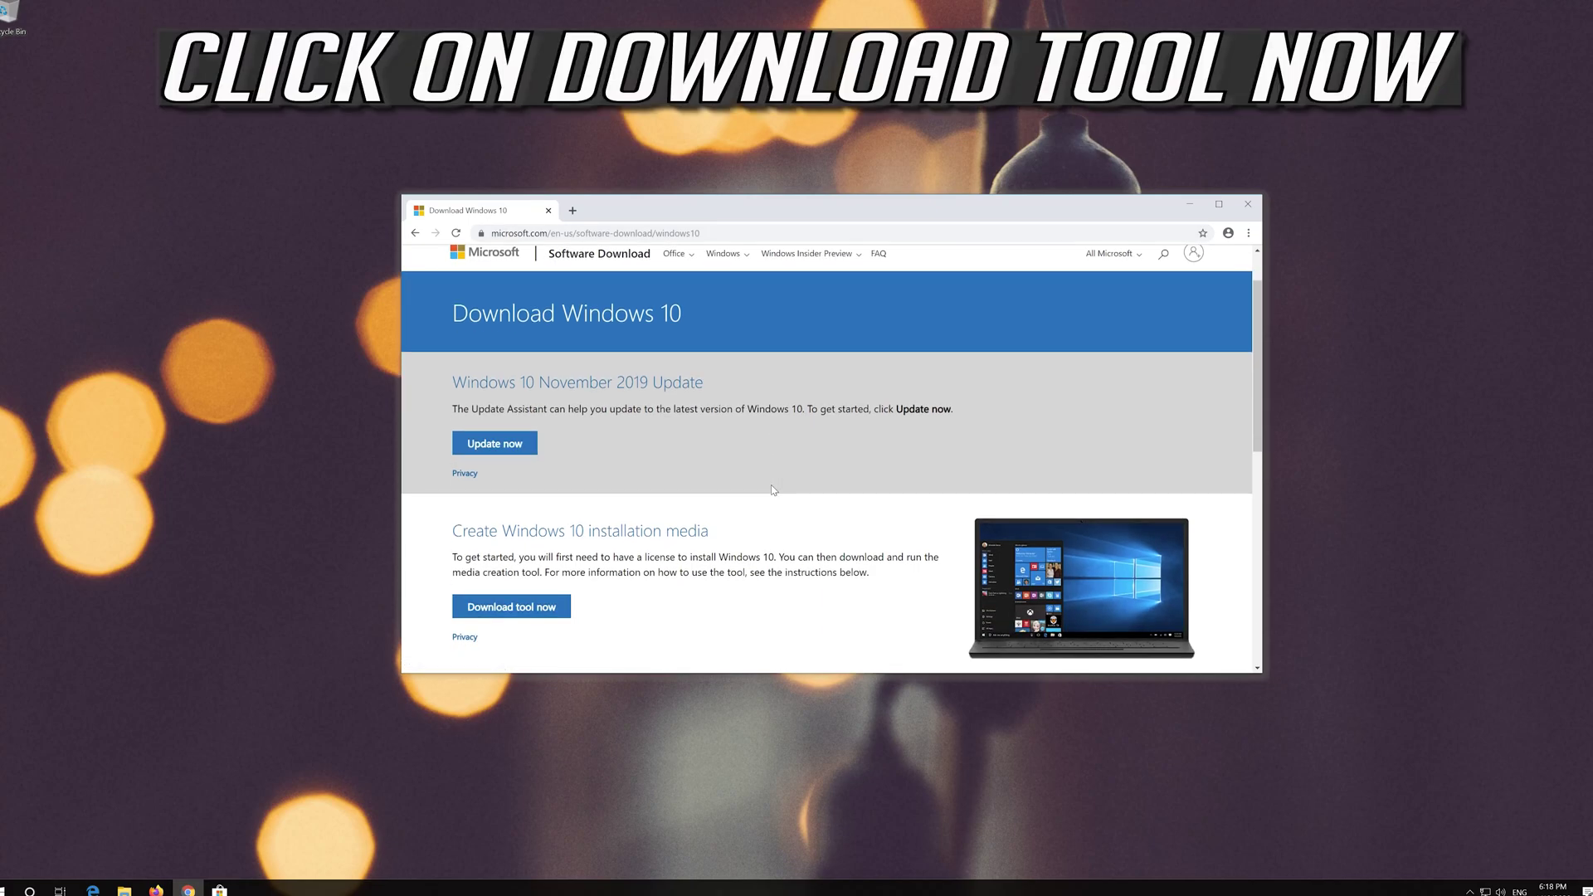
{"action": "left_click", "coordinate": [544, 608]}
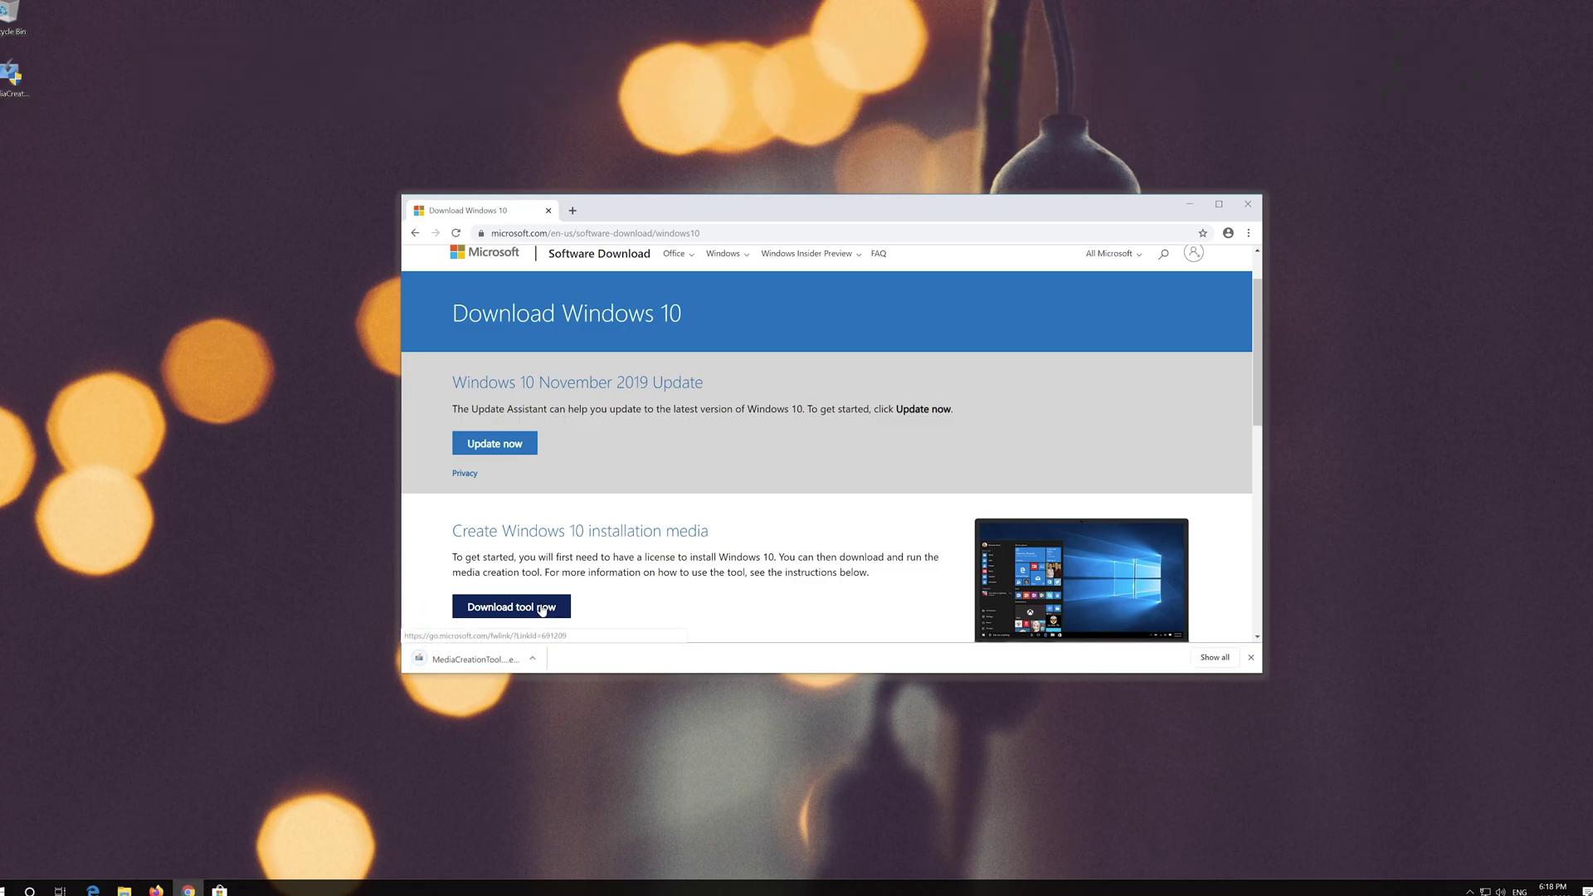
{"action": "left_click", "coordinate": [1248, 204]}
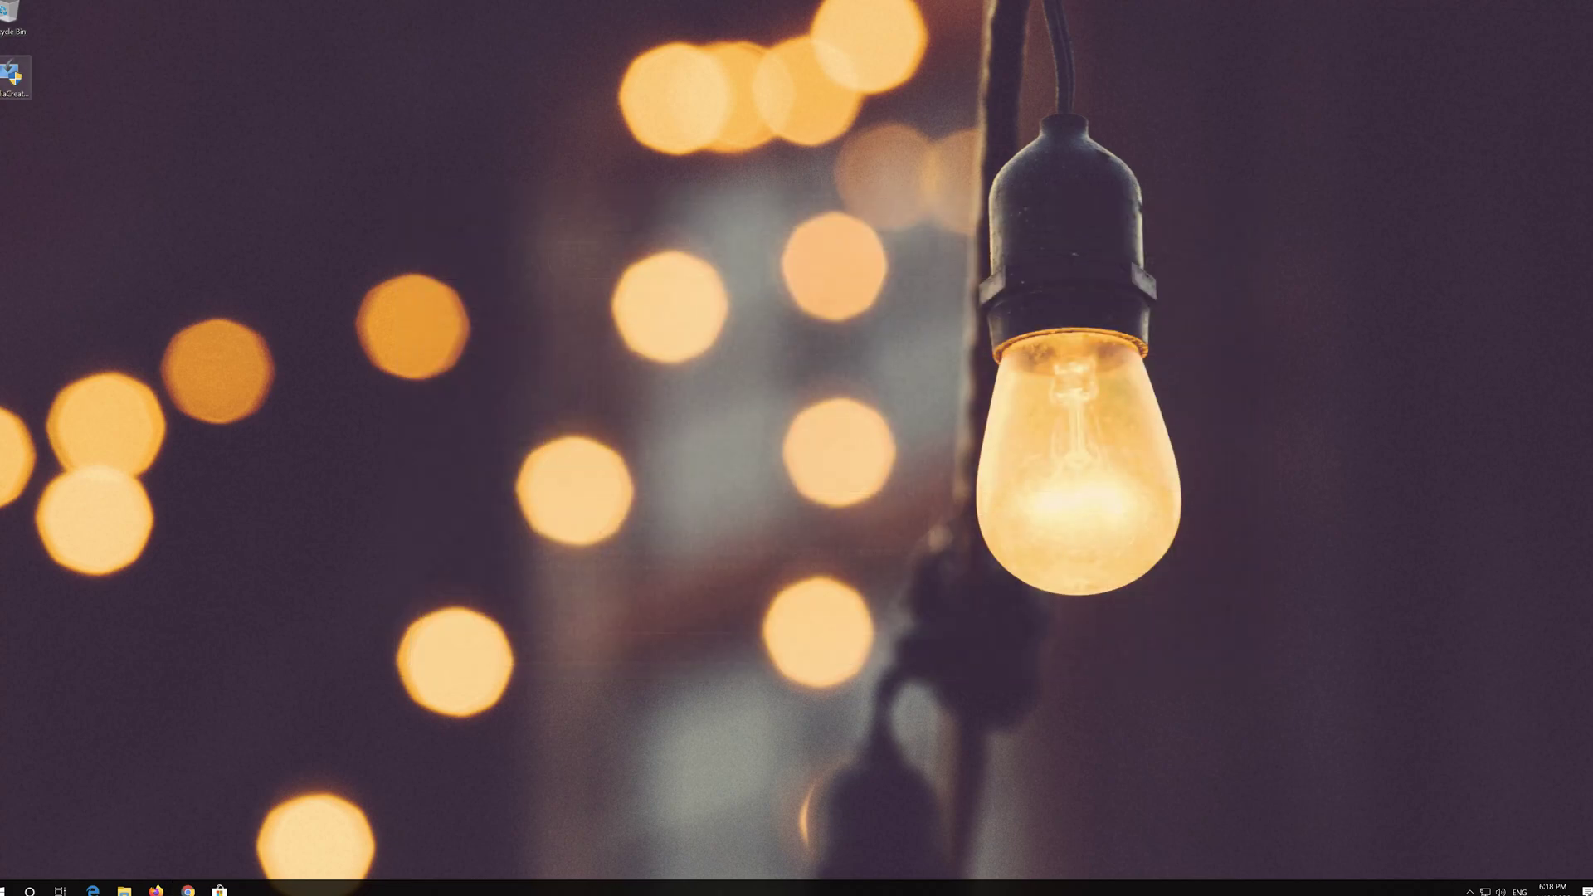
- Run MediaCreationTool from the desktop, approve the UAC prompt, and accept its license terms
{"action": "double_click", "coordinate": [11, 77]}
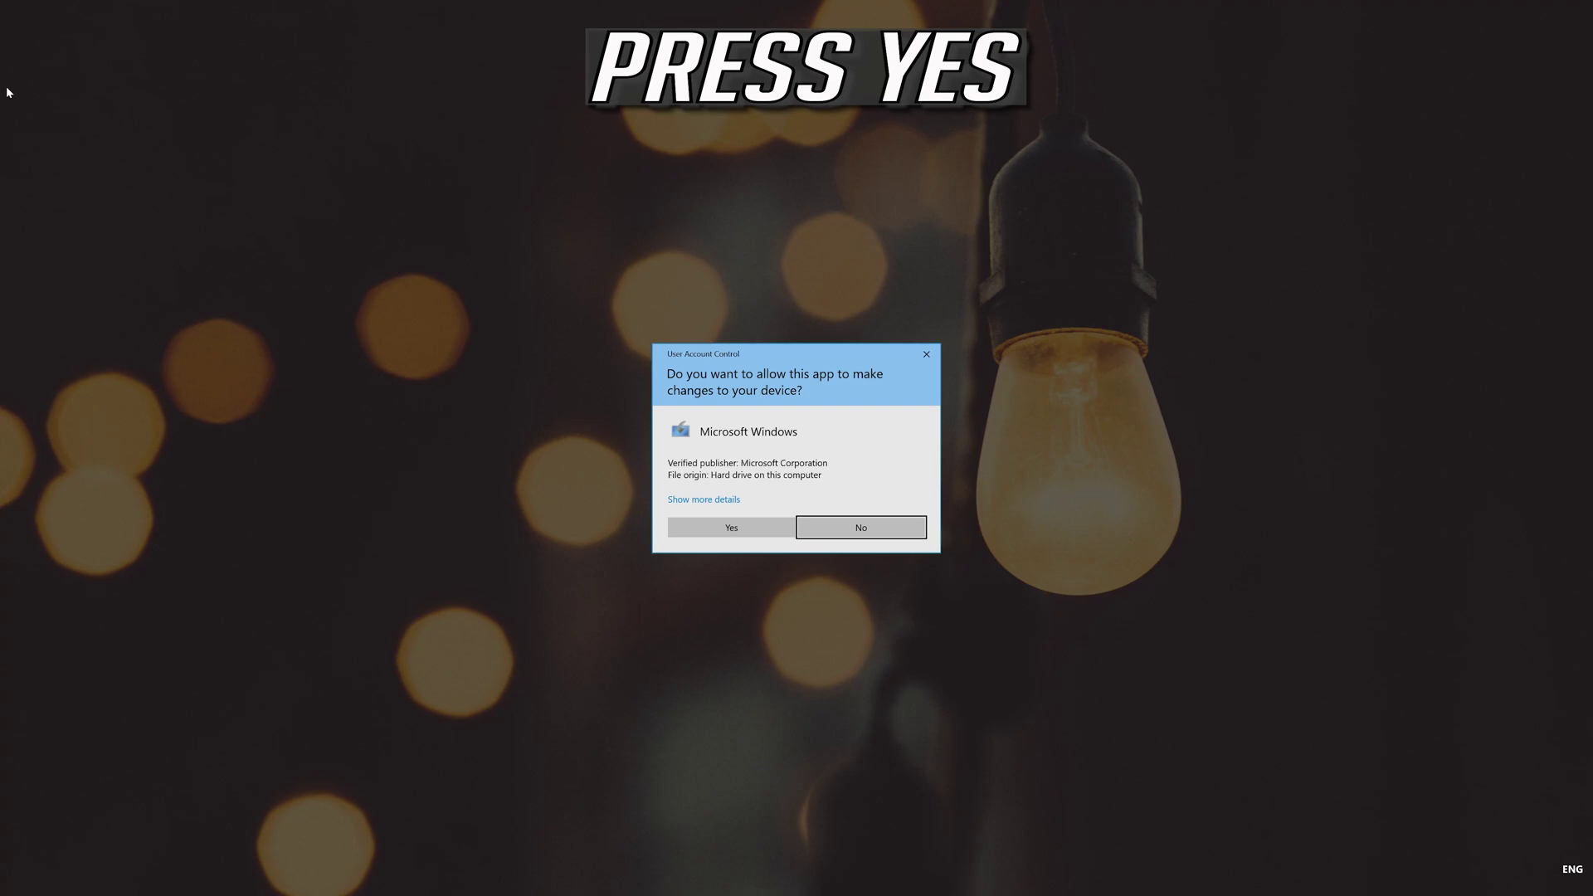
{"action": "left_click", "coordinate": [729, 531]}
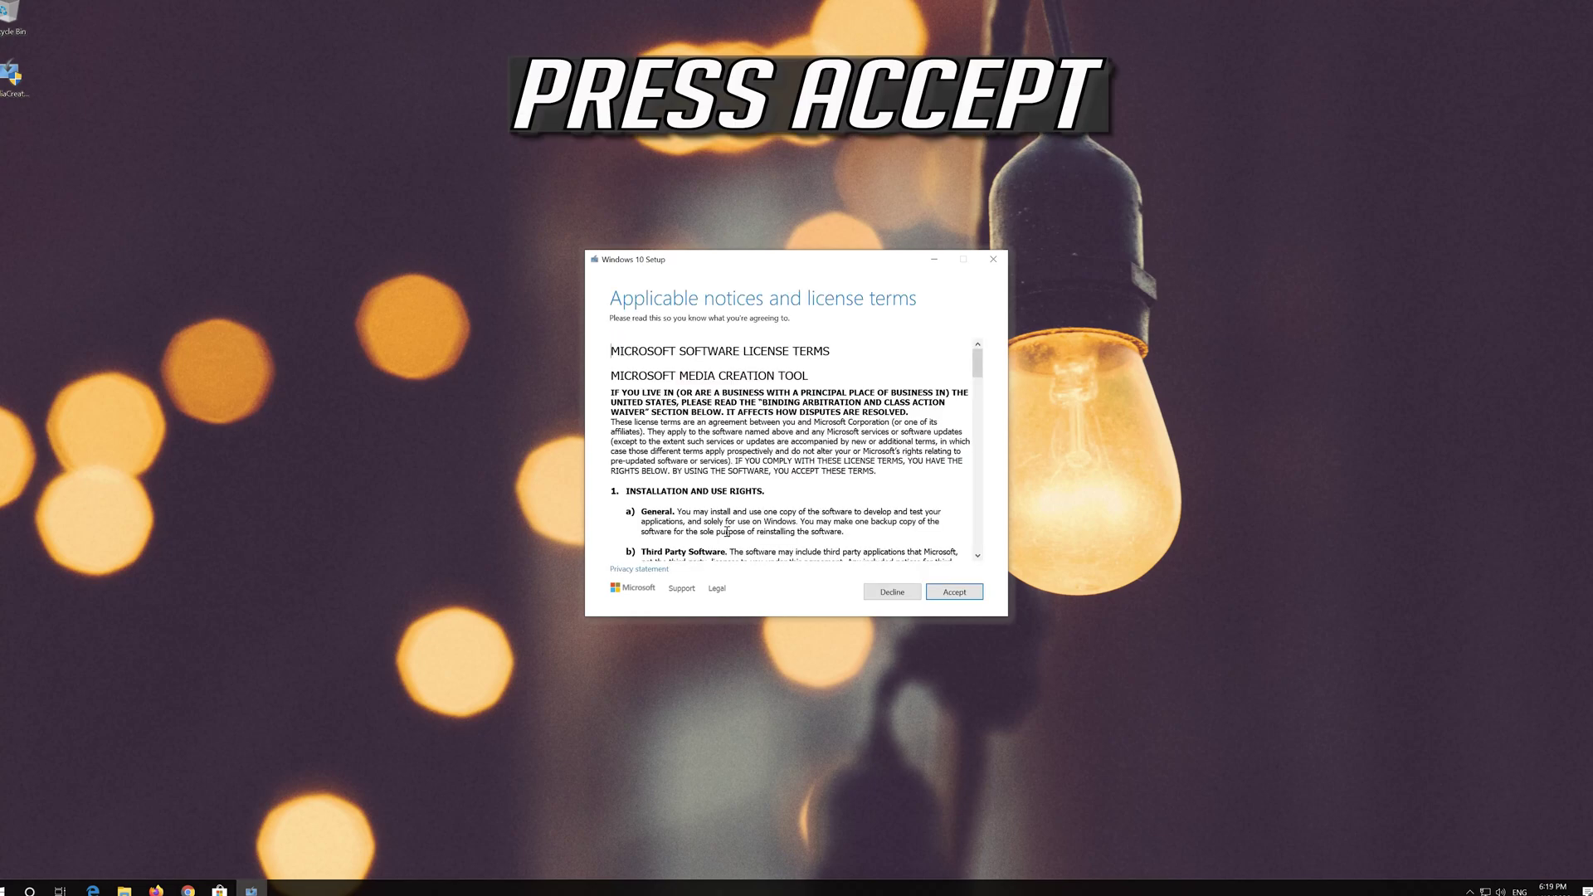
{"action": "left_click", "coordinate": [976, 591]}
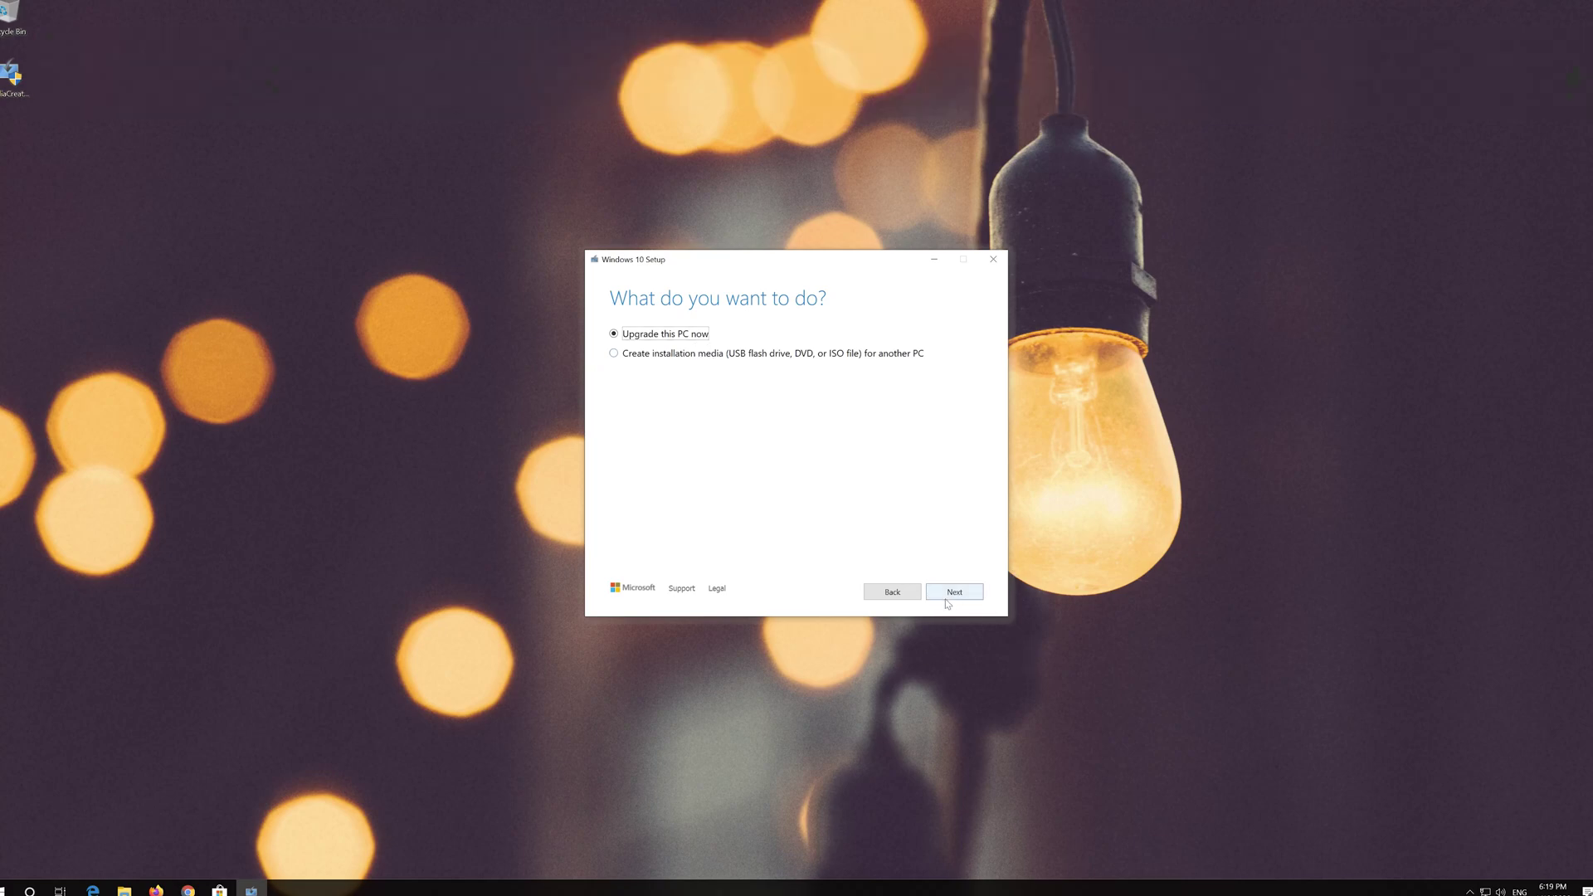
- Choose 'Upgrade this PC now', accept the license, and start the Windows 10 install
{"action": "left_click", "coordinate": [952, 592]}
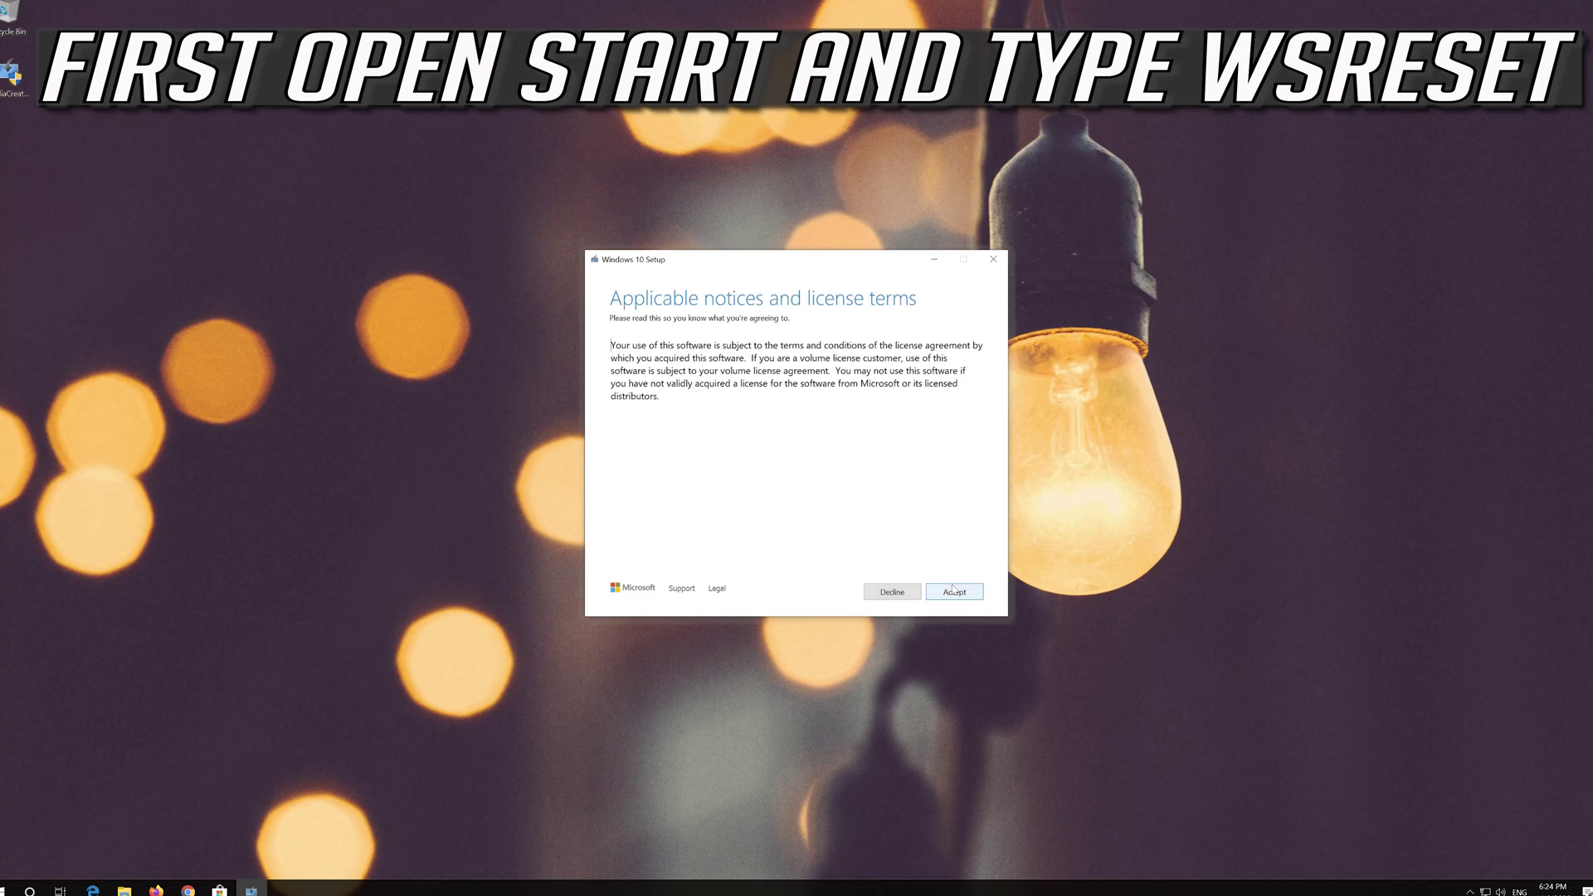
{"action": "left_click", "coordinate": [961, 588]}
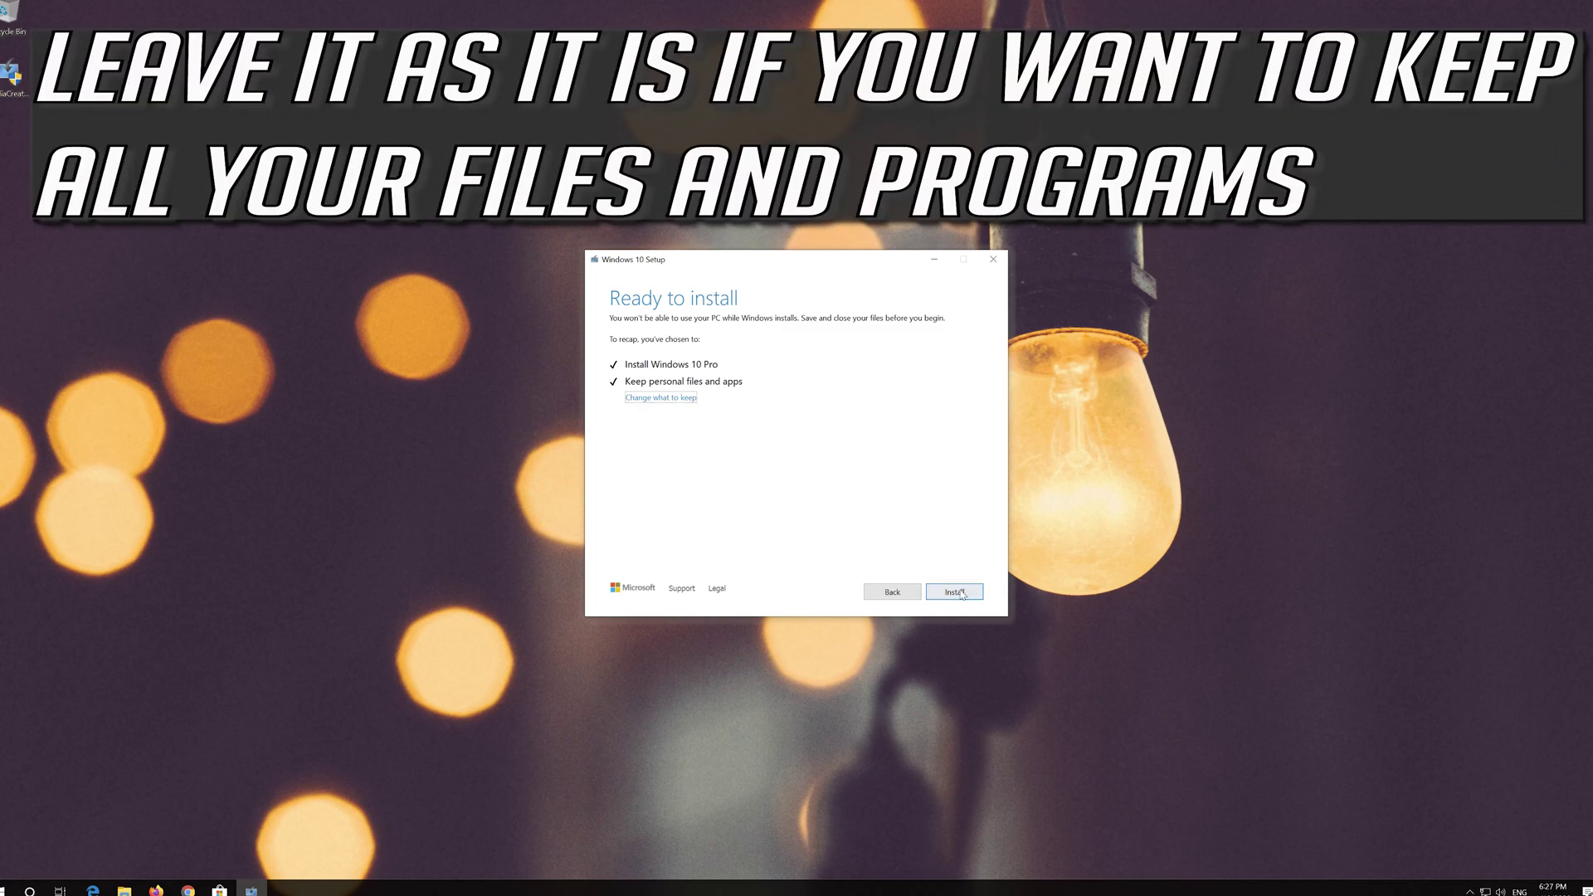
{"action": "left_click", "coordinate": [953, 594]}
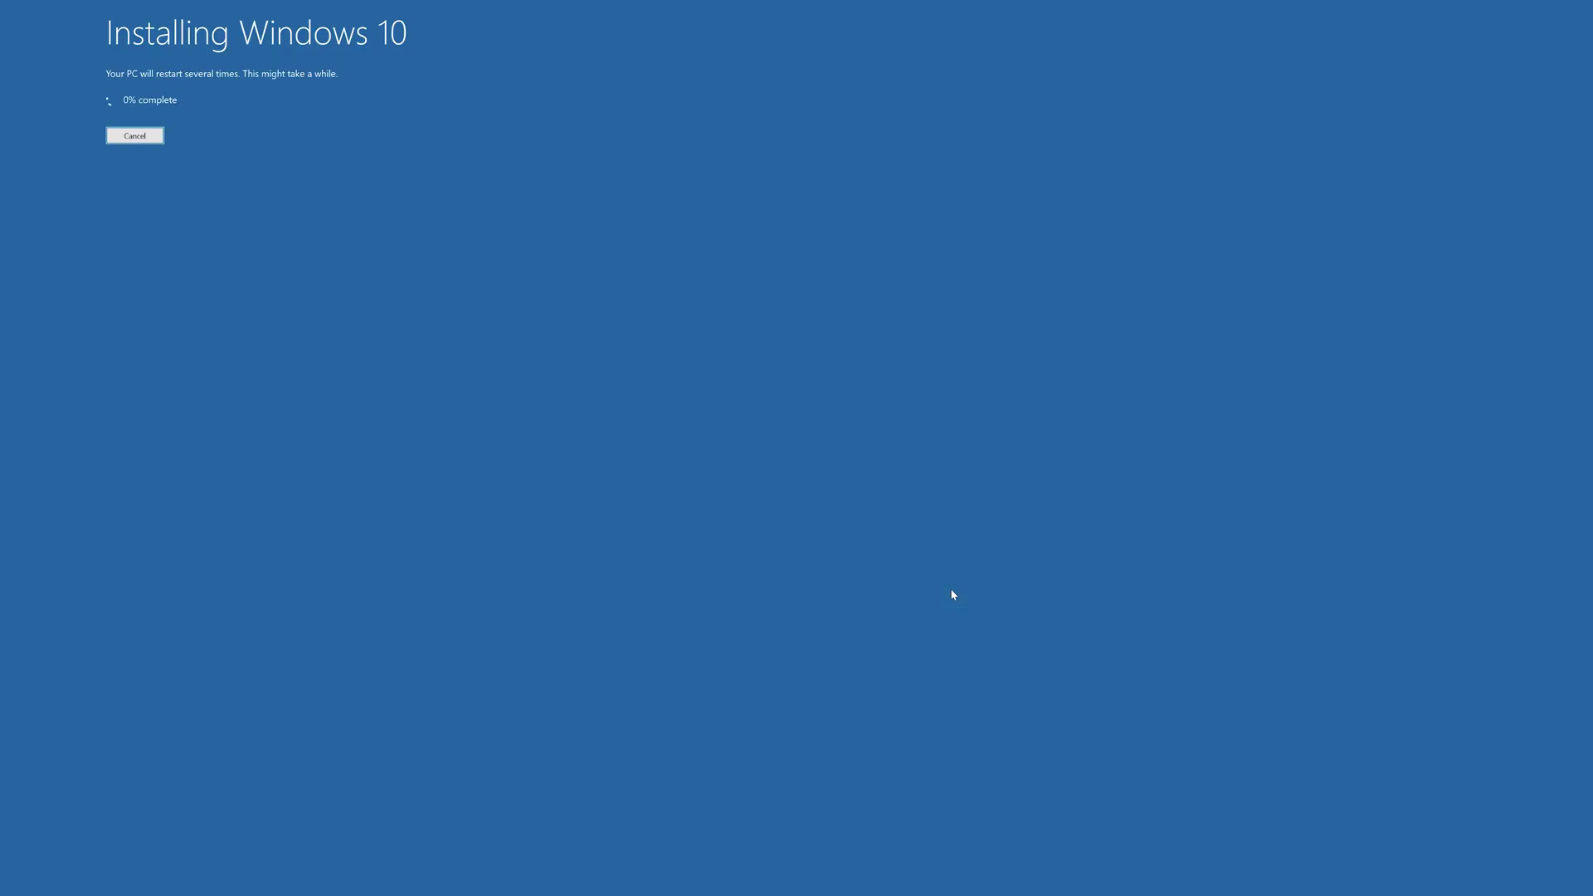